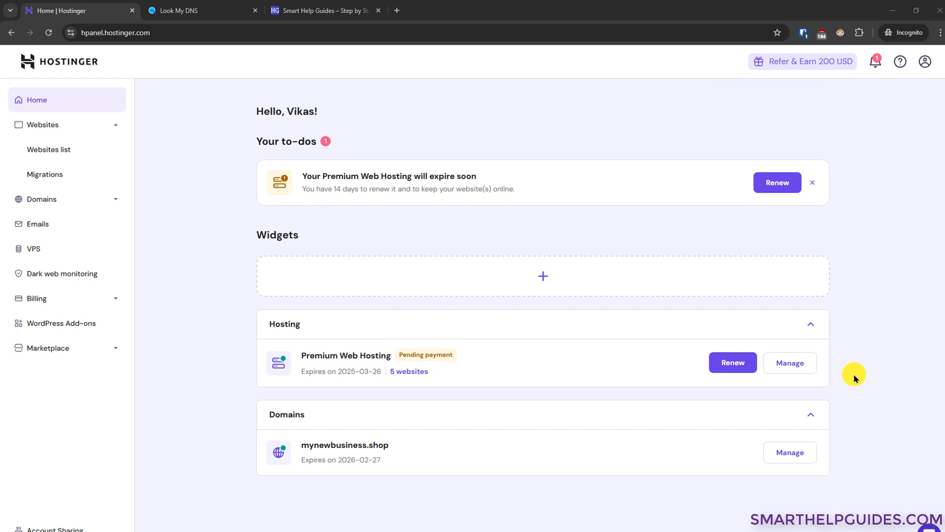
Open management of the Premium Web Hosting plan and select the website mynewbusiness.shop.
left_click(790, 367)
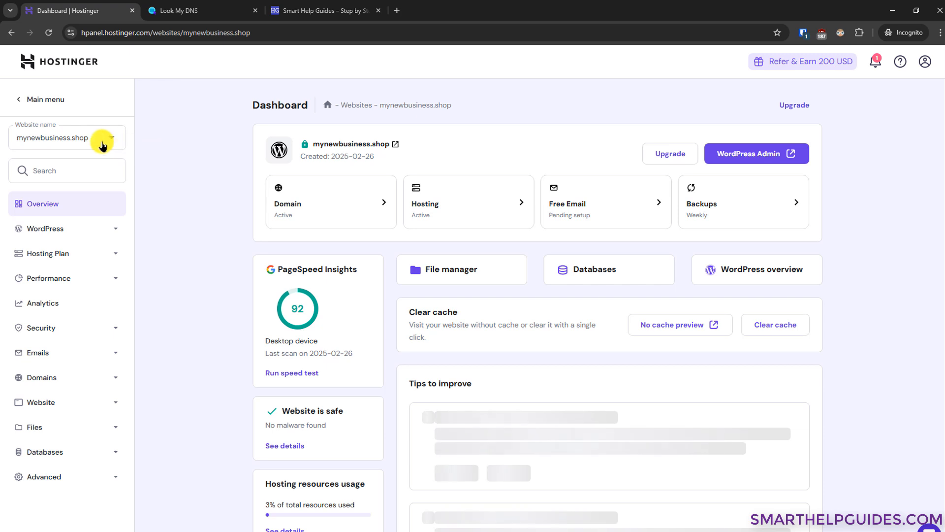
left_click(101, 141)
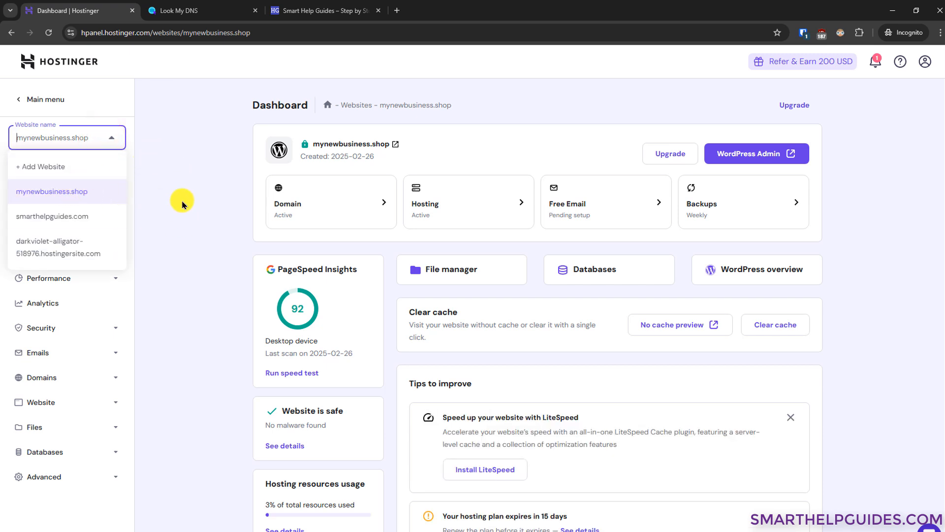
left_click(75, 190)
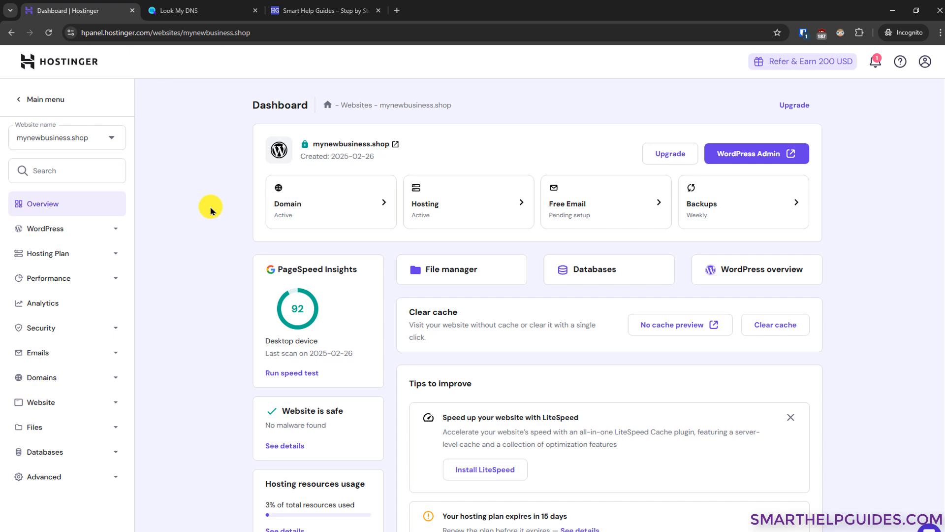
Switch to Look My DNS and look up the NS records of mynewbusiness.shop.
left_click(333, 15)
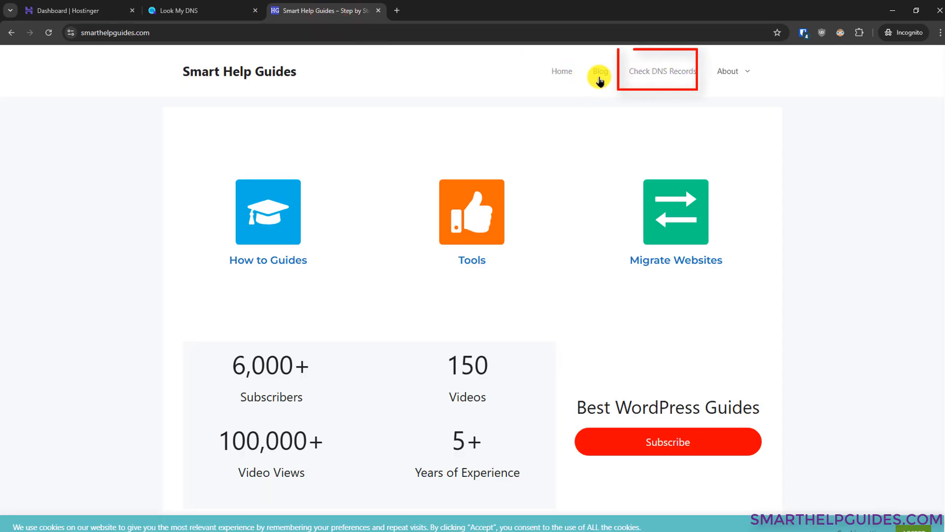
left_click(222, 13)
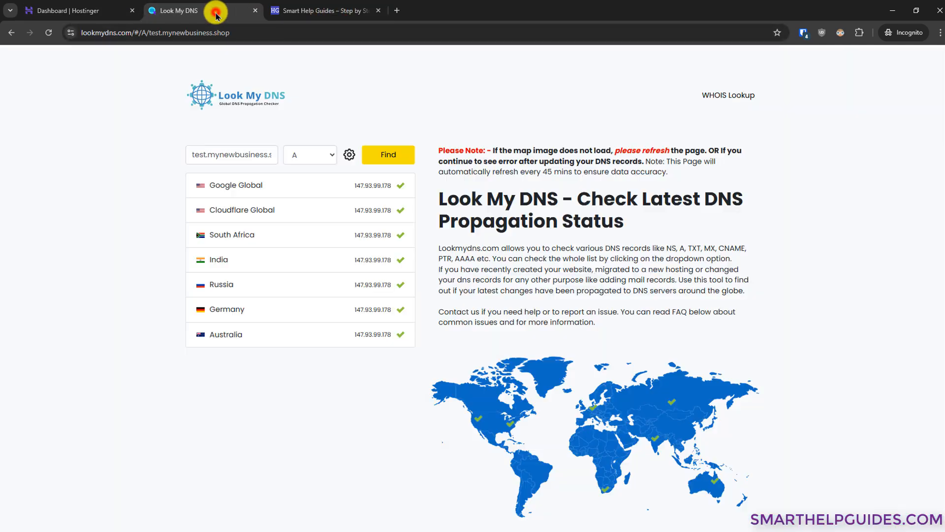
left_click(207, 155)
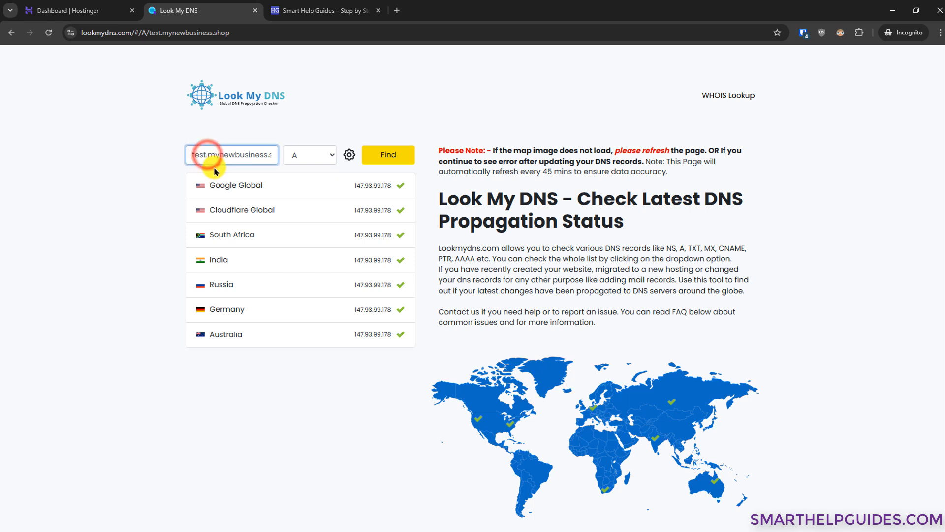
key("BackSpace")
key("BackSpace")
key("BackSpace")
key("BackSpace")
key("BackSpace")
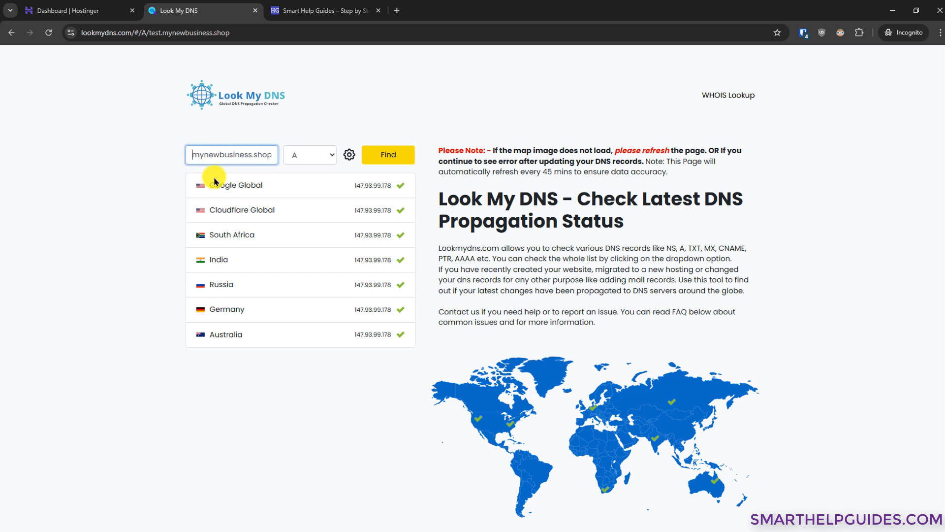
left_click(297, 156)
left_click(304, 203)
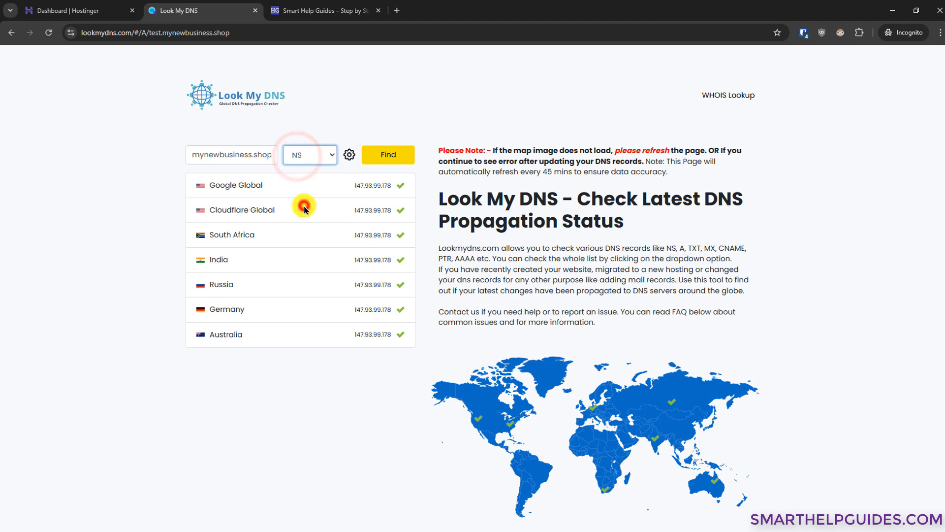
left_click(388, 157)
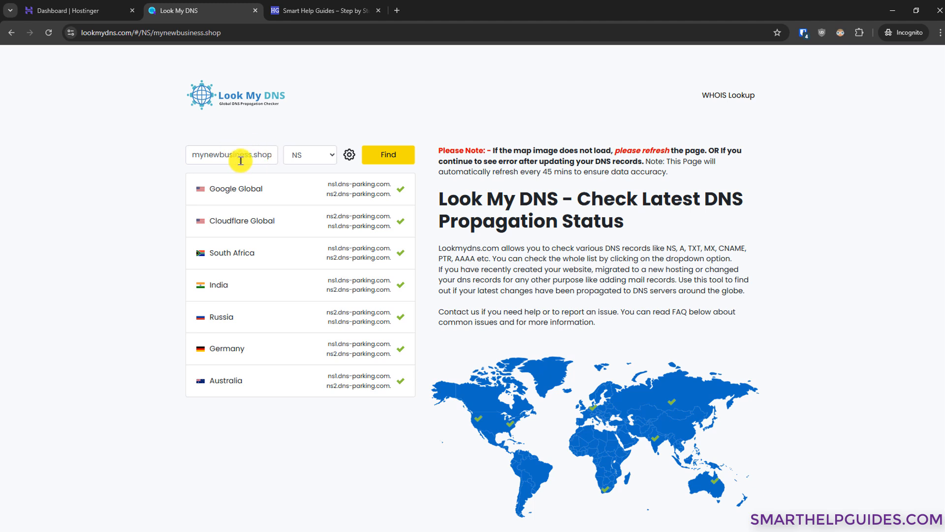
Back in Hostinger, create the subdomain shop for mynewbusiness.shop with the custom folder sub-shop under public_html.
left_click(96, 10)
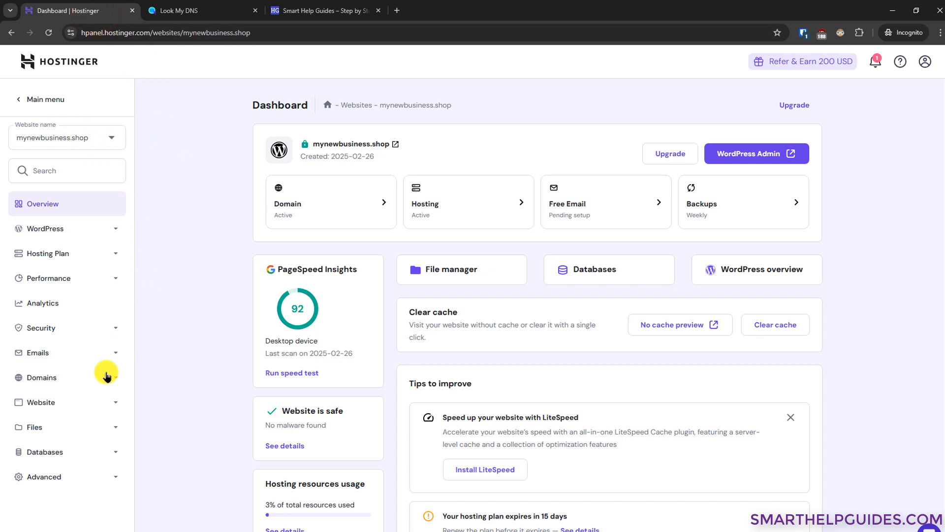
left_click(74, 379)
left_click(34, 404)
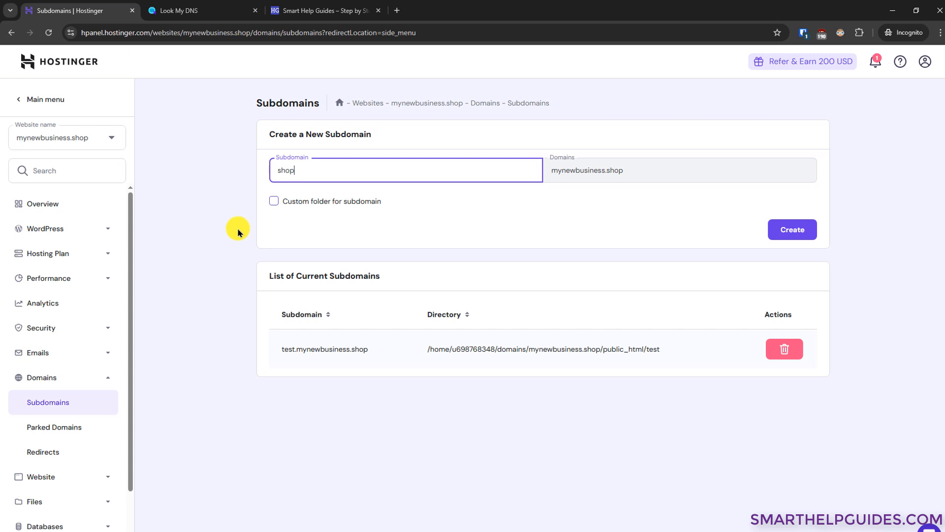
left_click(274, 201)
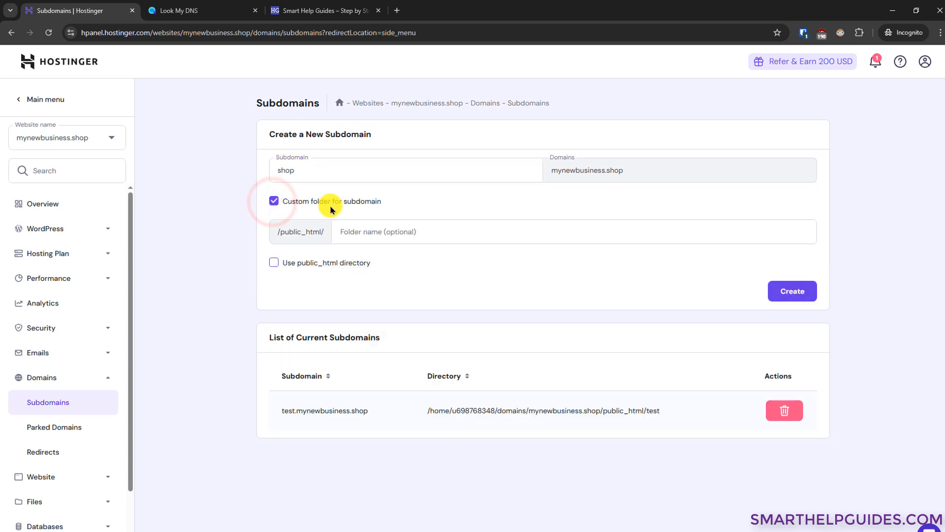
left_click(359, 232)
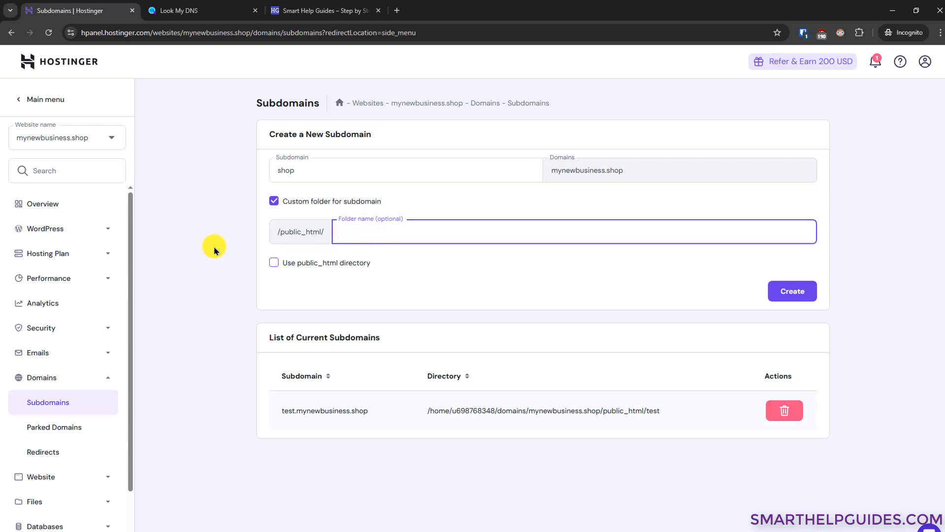
type("sub-shop")
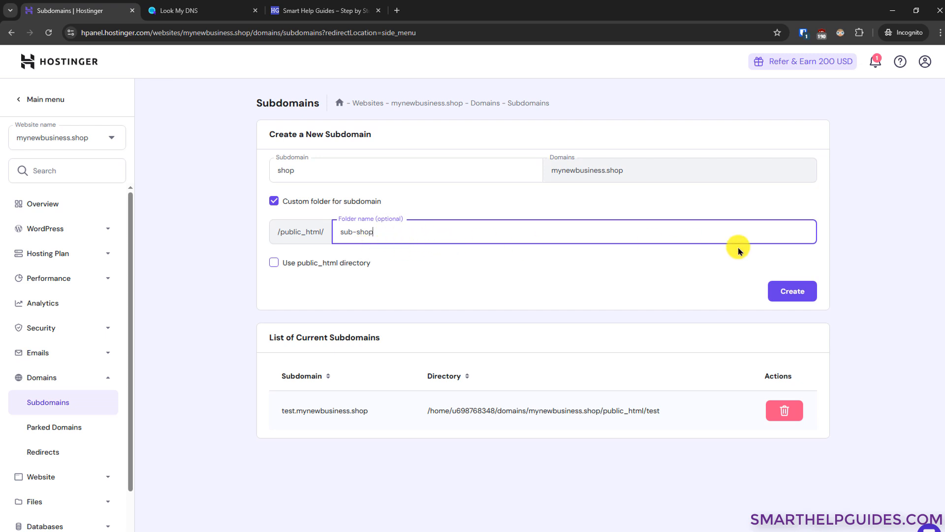
left_click(795, 295)
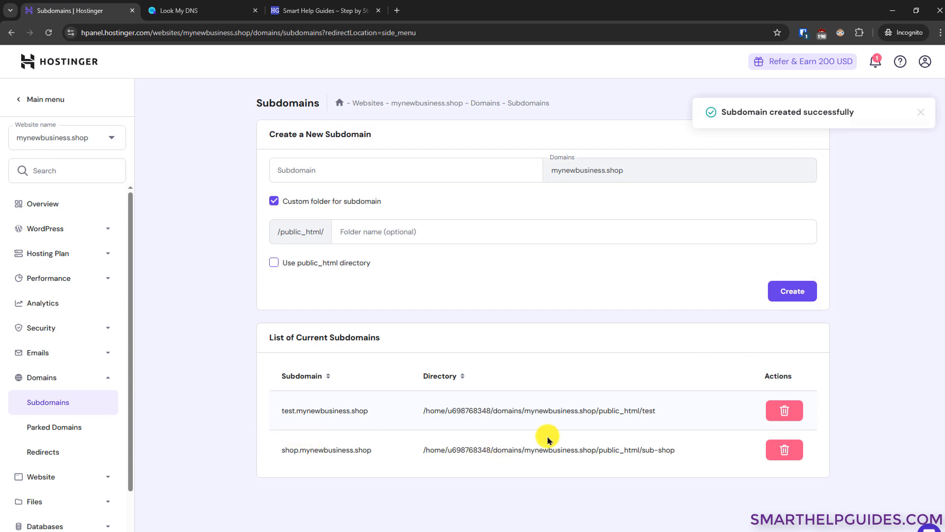
Open the WordPress overview for the subdomain shop.mynewbusiness.shop.
left_click(102, 228)
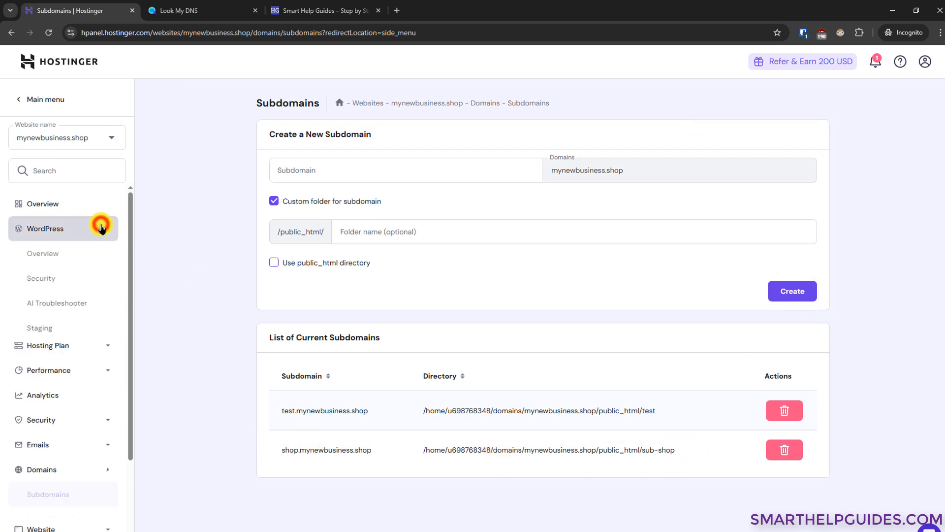
left_click(44, 252)
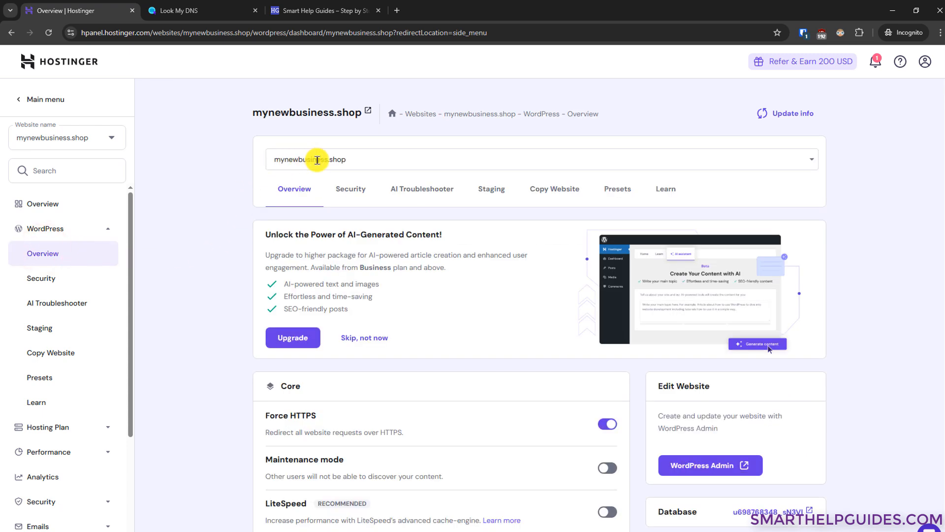
left_click(314, 159)
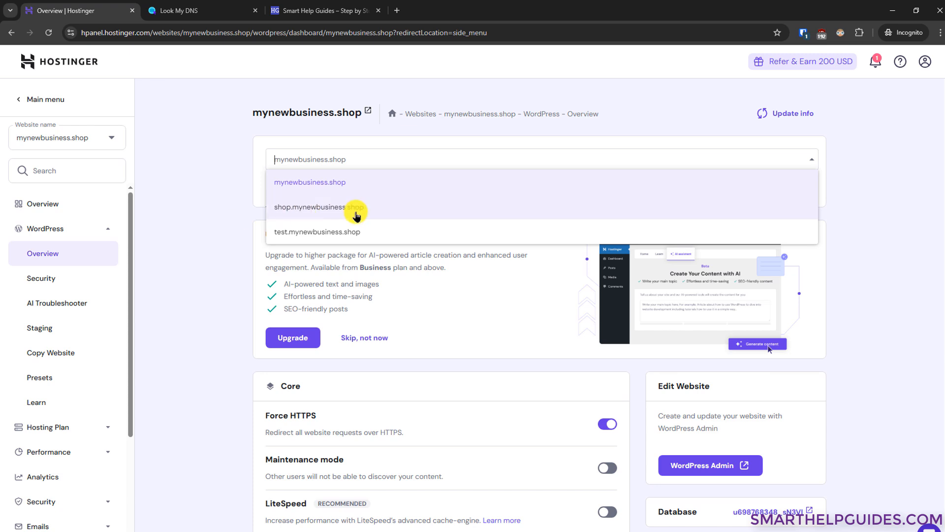
left_click(327, 208)
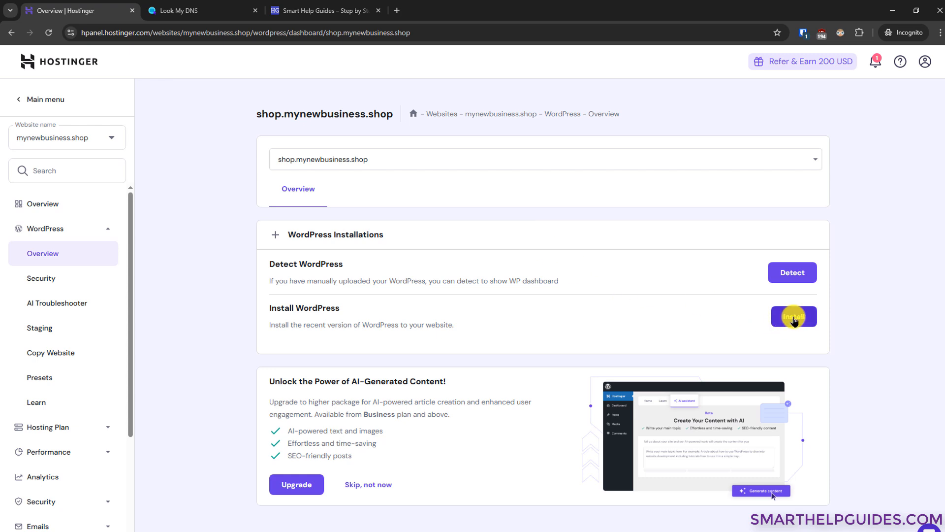
Install WordPress 6.7.2 titled Shop Subdomain with administrator email, username and password, English (United States), PHP 8.2 and minor-version updates only.
left_click(795, 318)
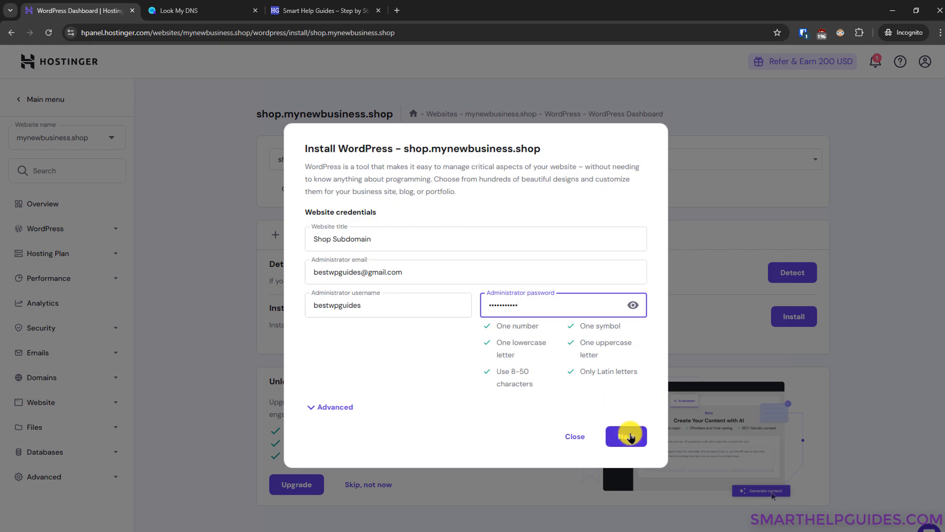
left_click(629, 433)
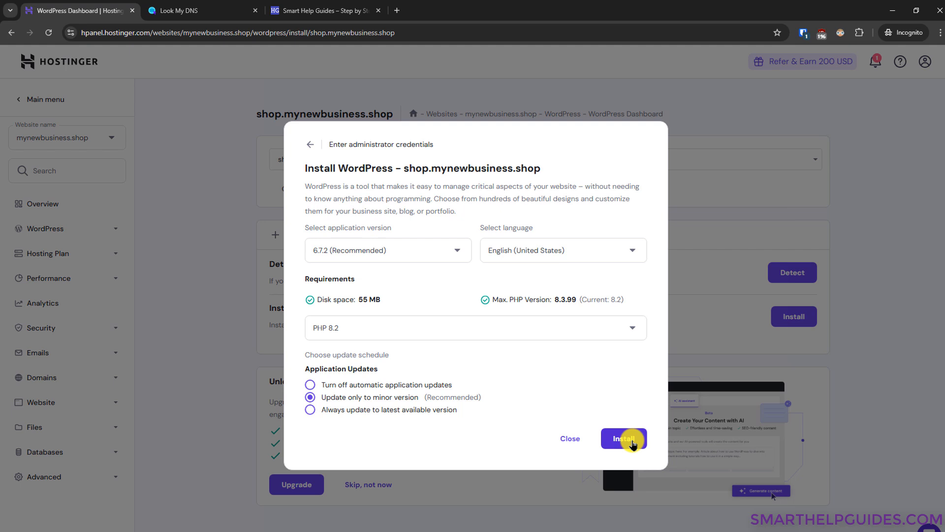
left_click(624, 438)
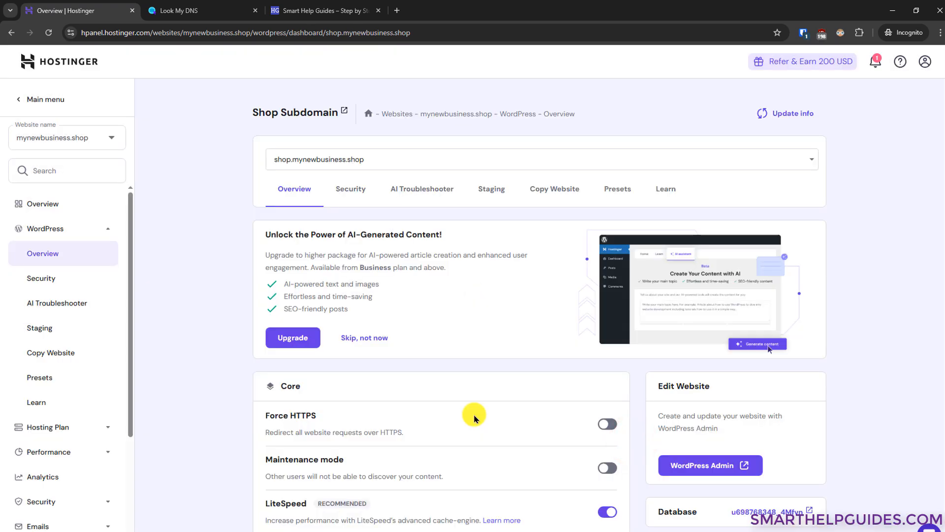
Review the subdomain's WordPress overview and open its WordPress admin.
scroll(475, 417, "down", 3)
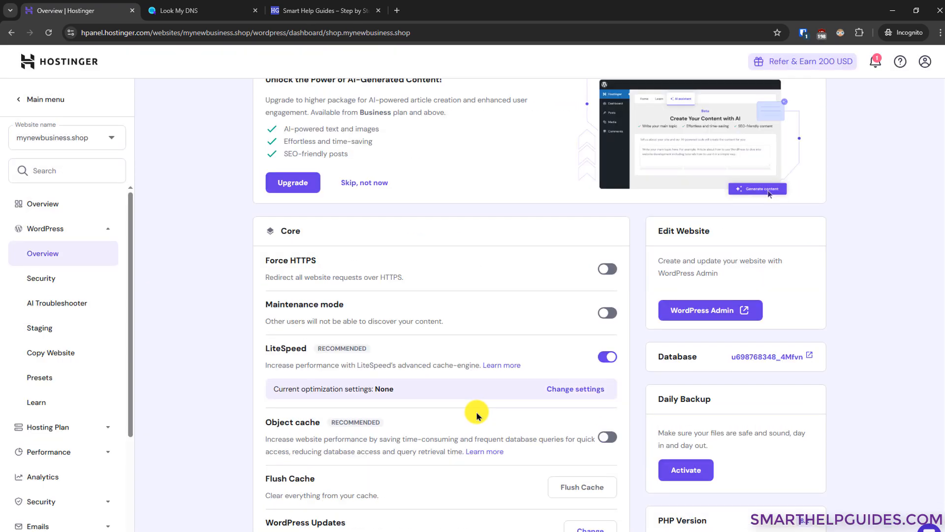
scroll(498, 309, "up", 3)
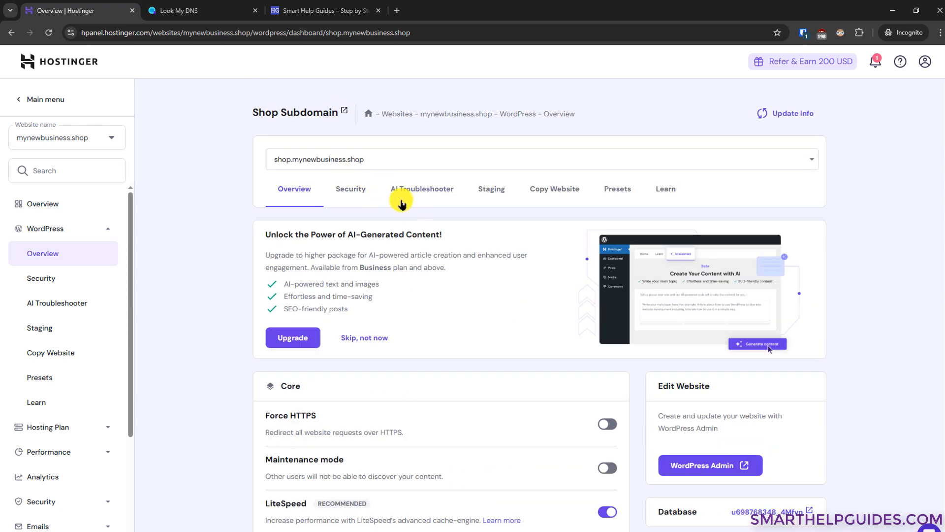
left_click(741, 464)
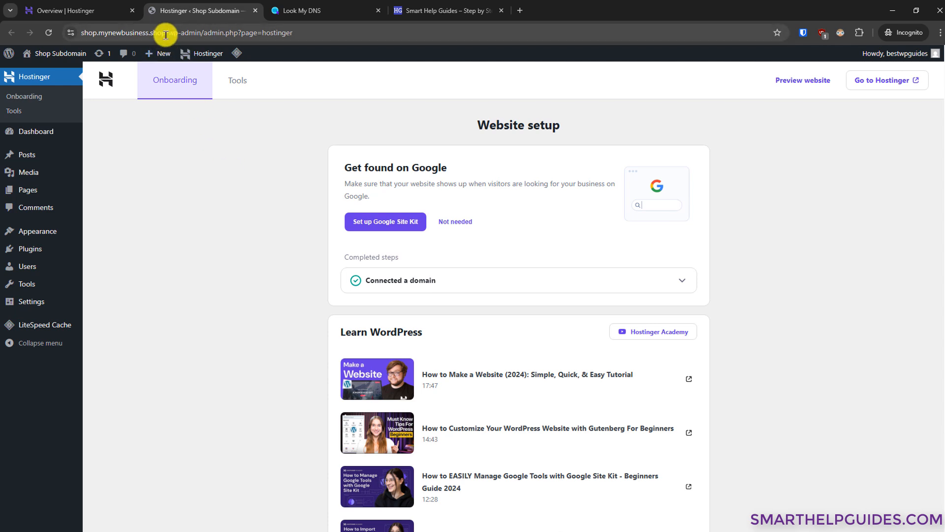
Switch to Look My DNS and look up the A records of shop.mynewbusiness.shop.
left_click(339, 8)
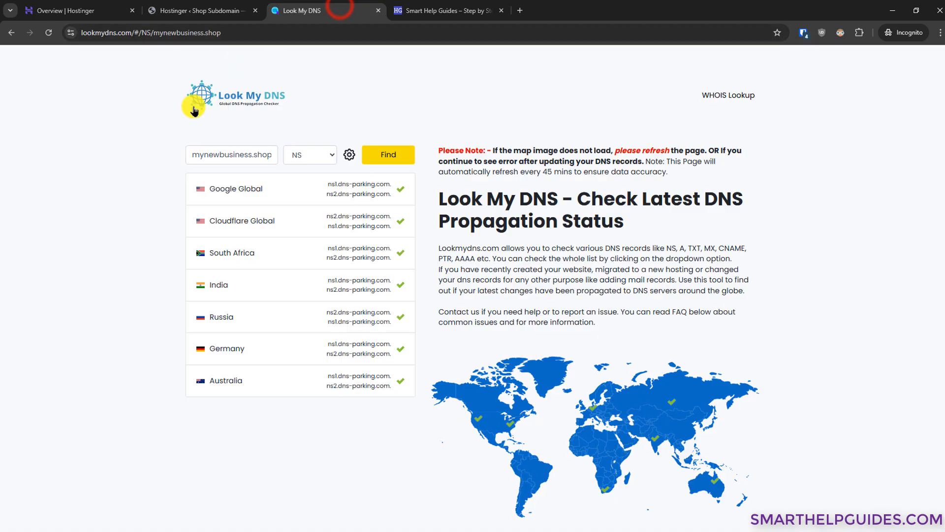
left_click(196, 153)
type("shop.")
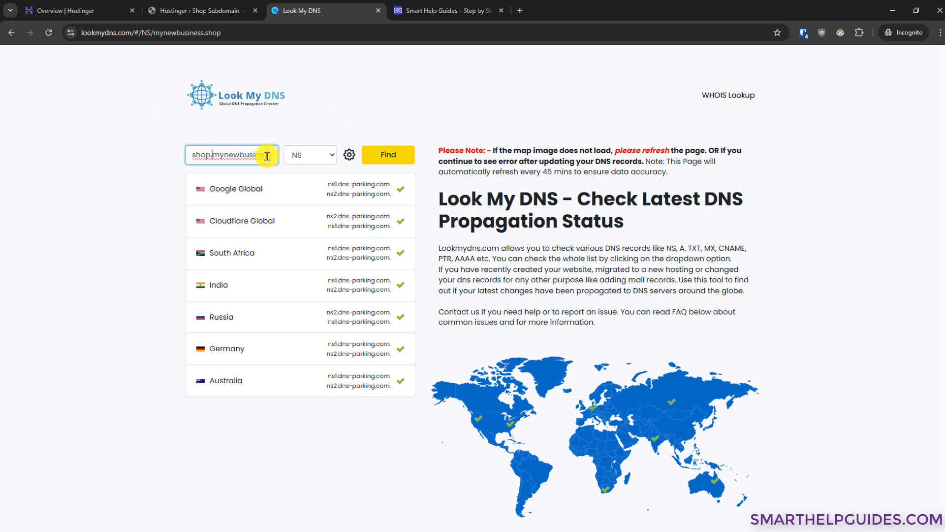
left_click(310, 155)
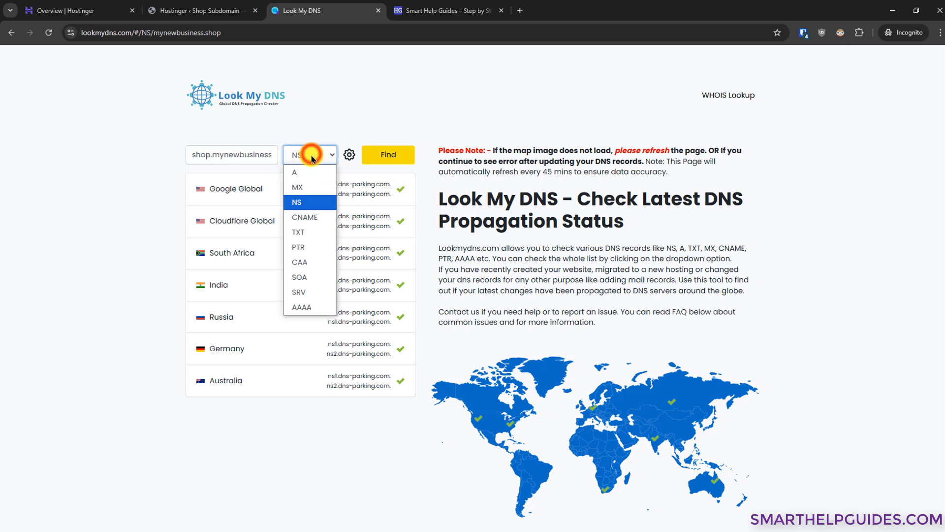
left_click(308, 175)
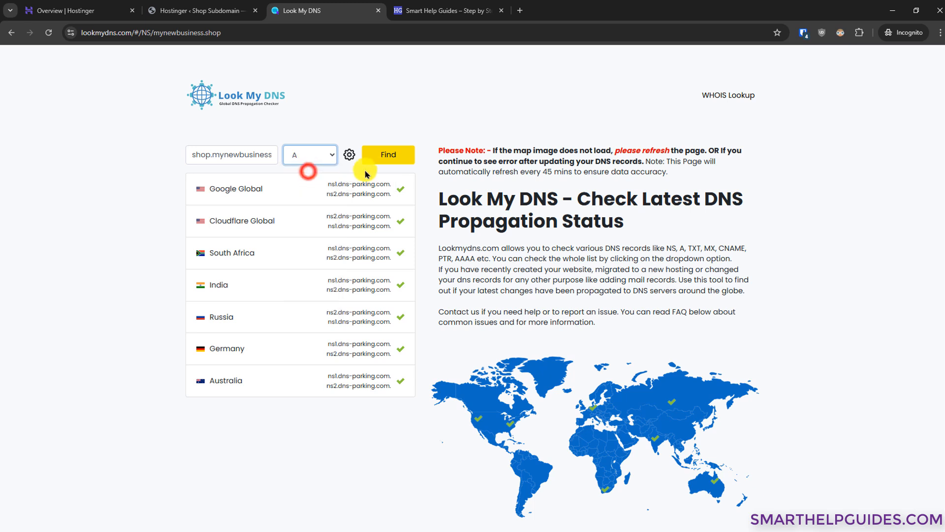
left_click(387, 154)
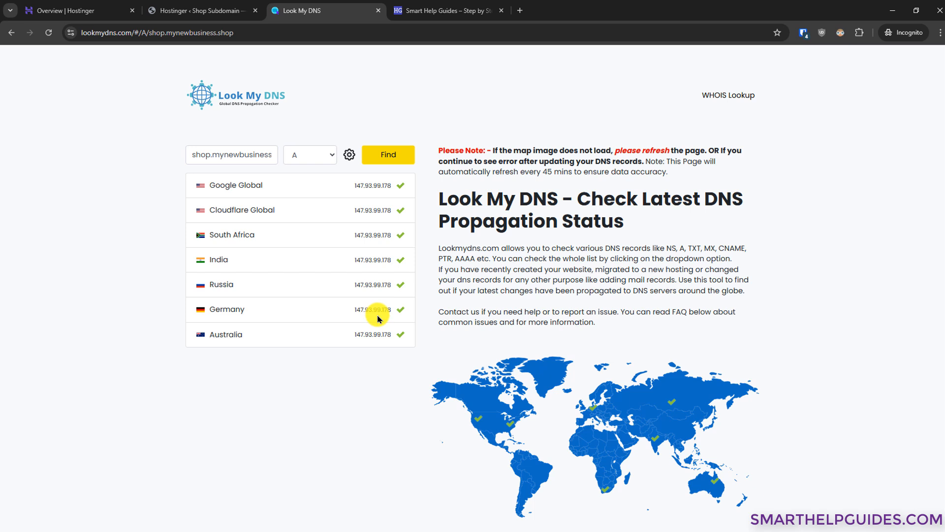
Switch back to Hostinger hPanel and start adding a new WordPress website from the Websites list.
left_click(84, 11)
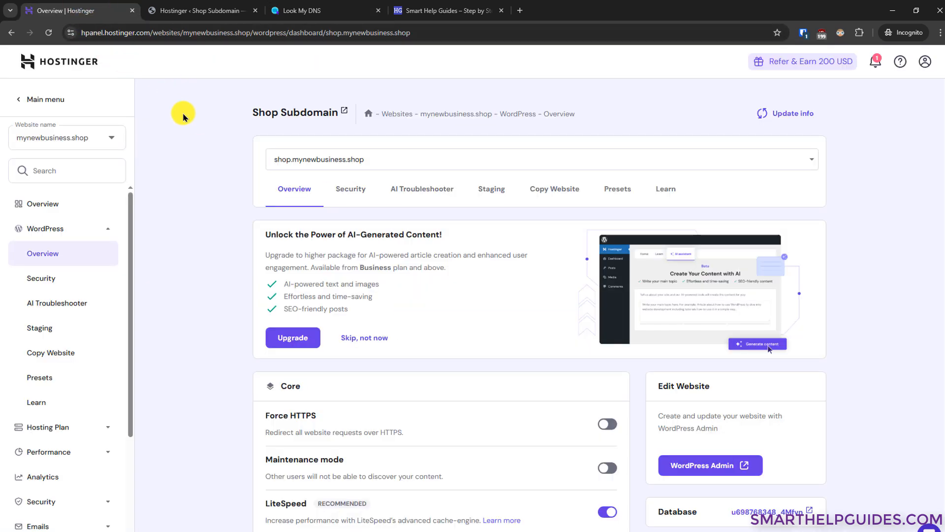
left_click(78, 61)
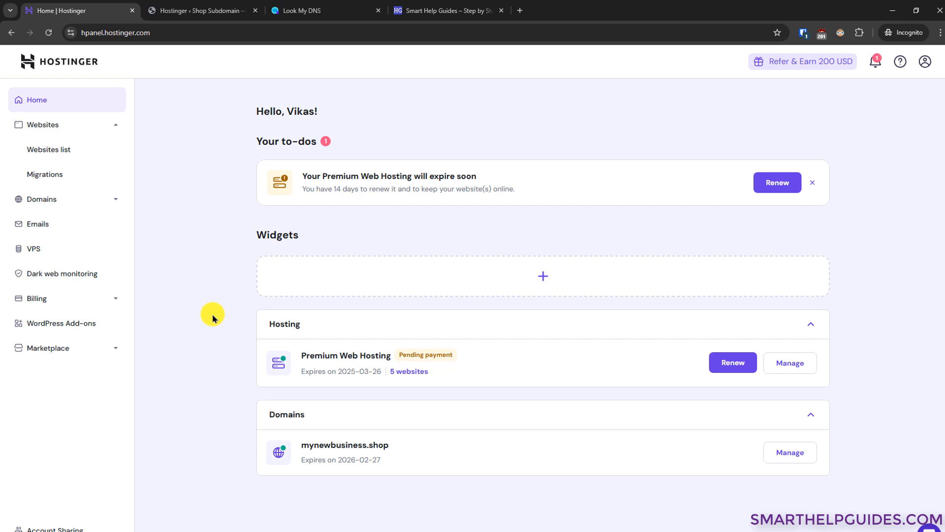
left_click(62, 146)
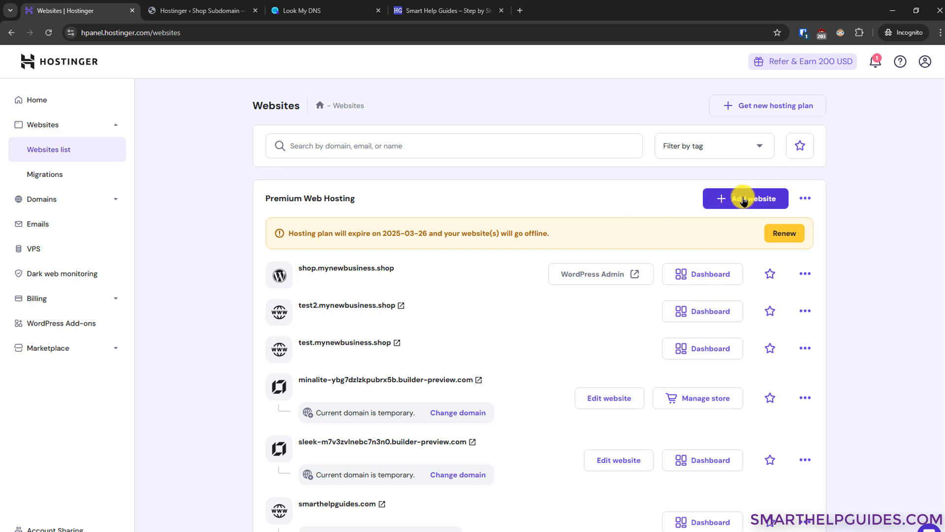
left_click(743, 200)
left_click(688, 230)
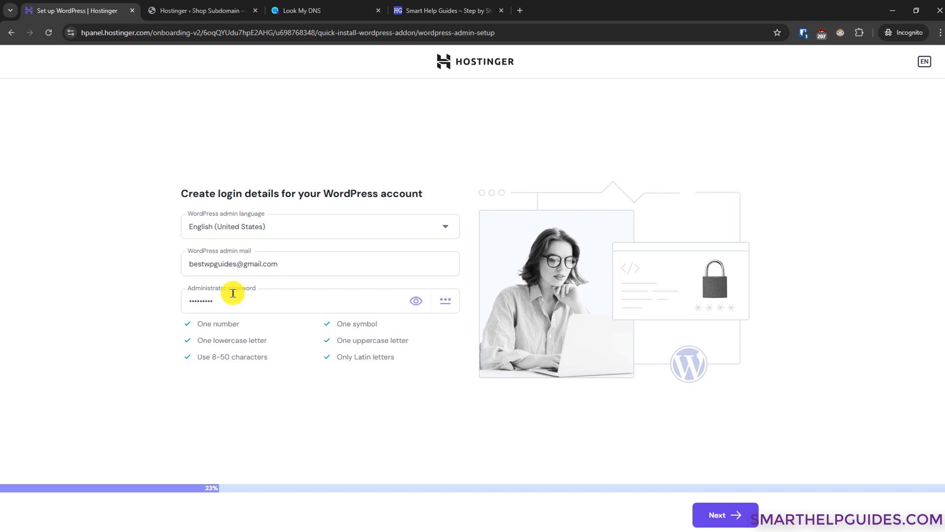
Continue the WordPress setup with the filled-in admin login details, the default Twenty Twenty-Five theme and no plugins.
left_click(719, 514)
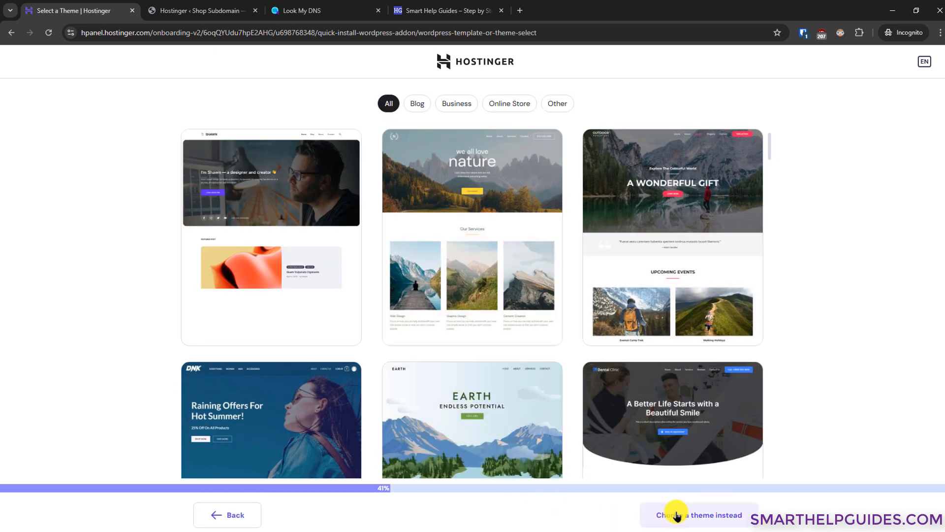
left_click(707, 522)
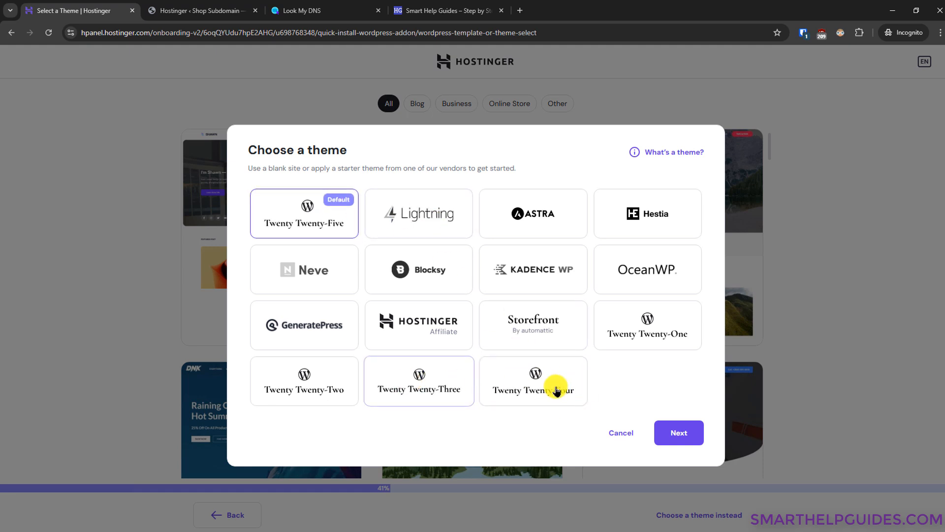
left_click(676, 432)
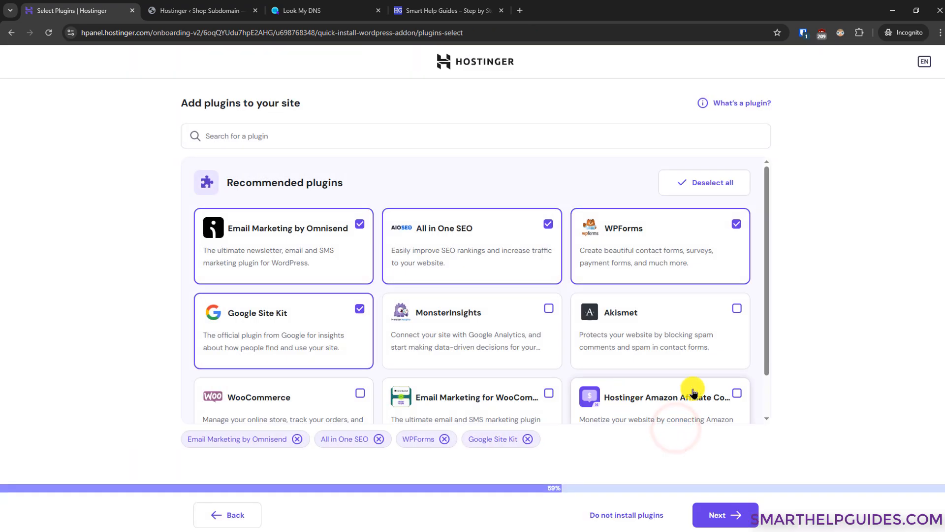
left_click(614, 524)
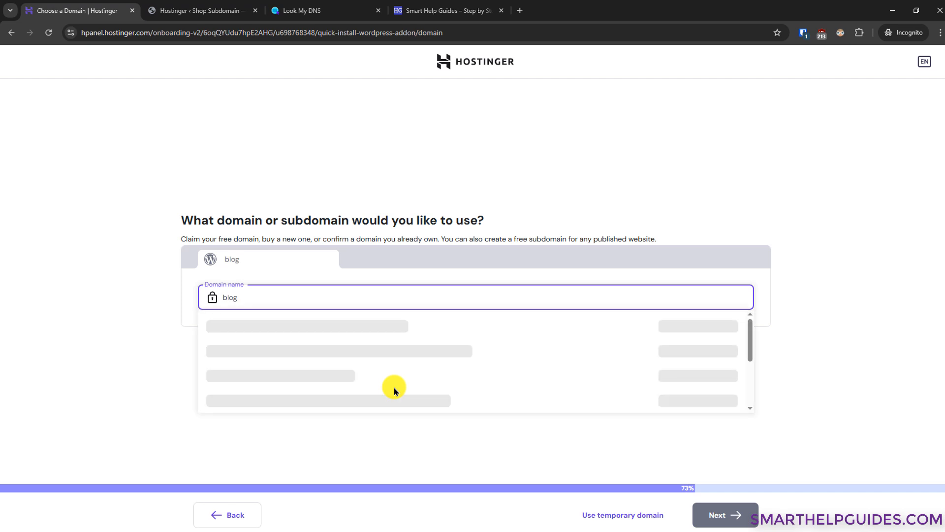
Enter blog.mynewbusiness.shop as the domain for the new WordPress site and pick the free subdomain suggestion.
type("mynewb")
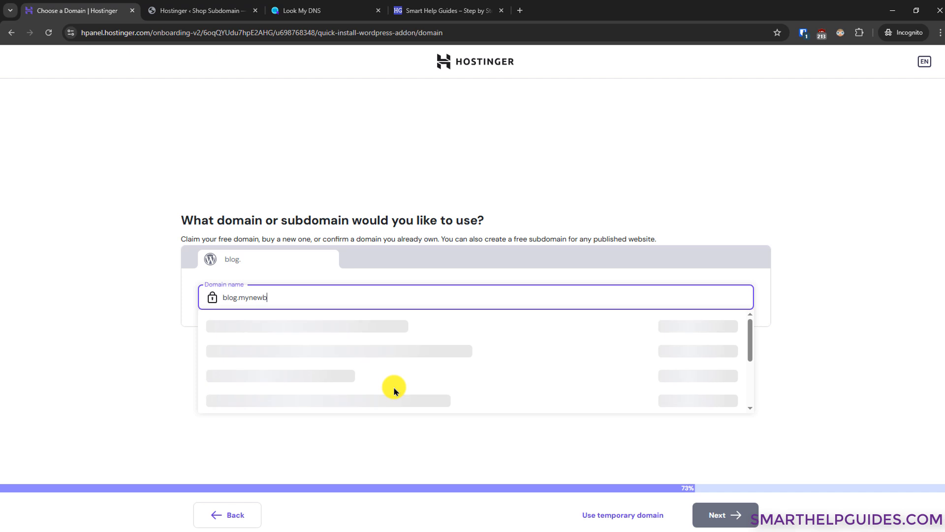
type("usiness.shop")
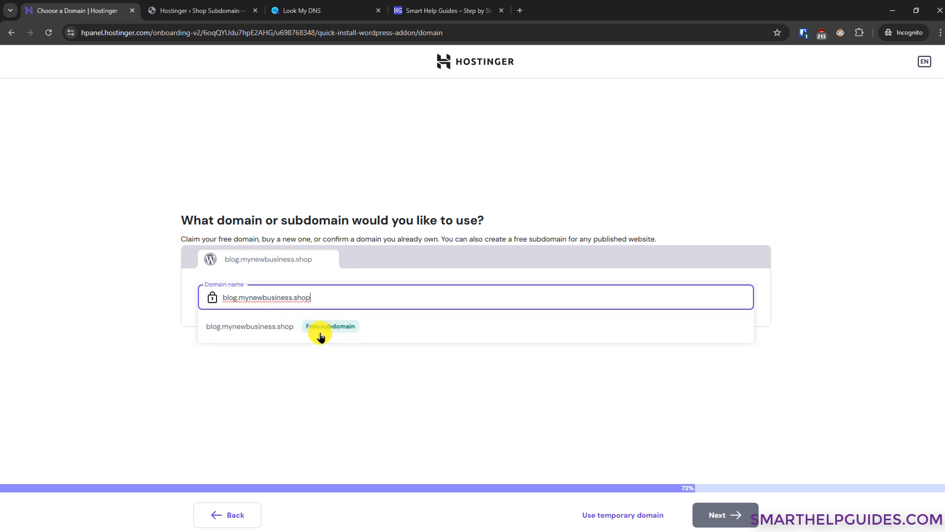
left_click(261, 332)
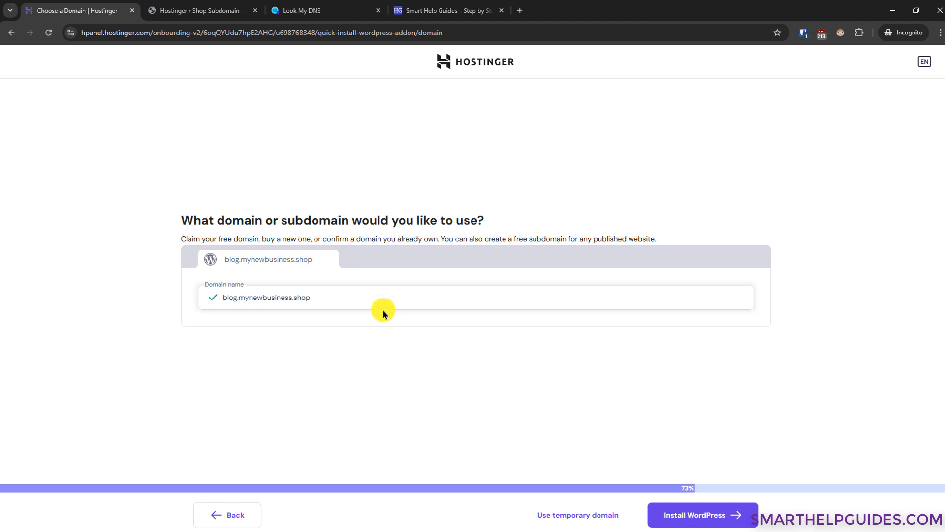
left_click(288, 297)
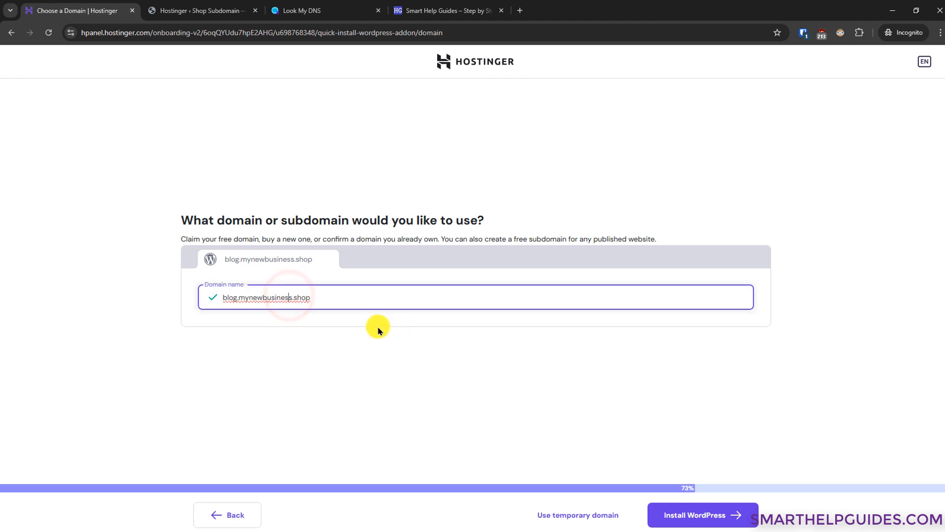
type("s")
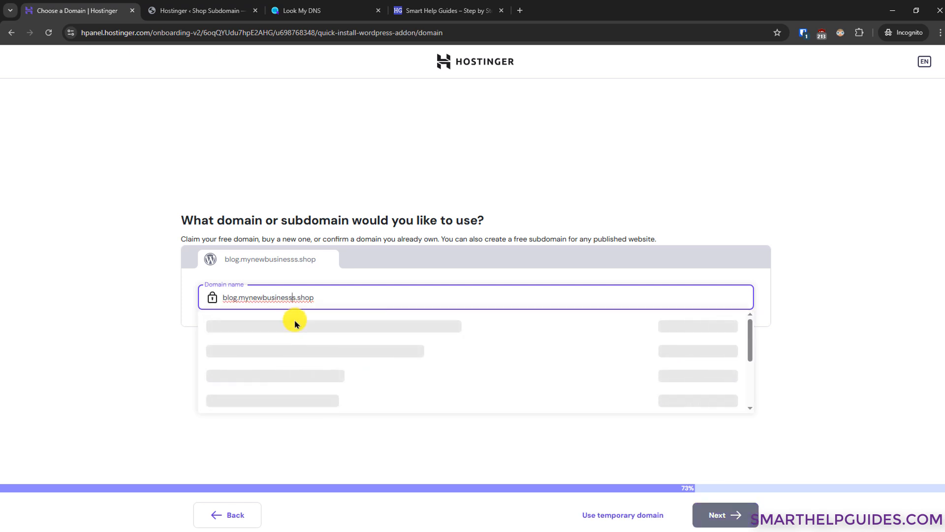
key("BackSpace")
left_click(515, 398)
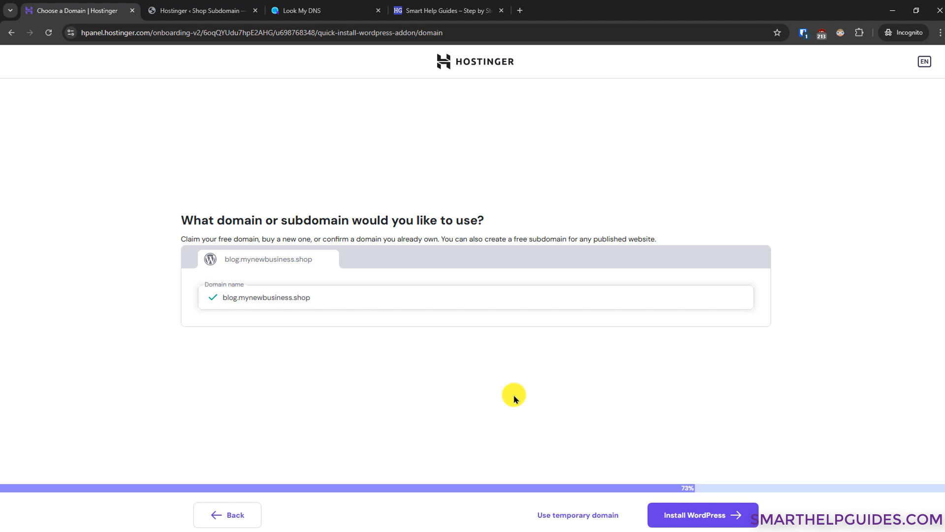
Exit the WordPress setup without installing and open the dashboard of shop.mynewbusiness.shop from the Websites list.
left_click(481, 60)
left_click(593, 318)
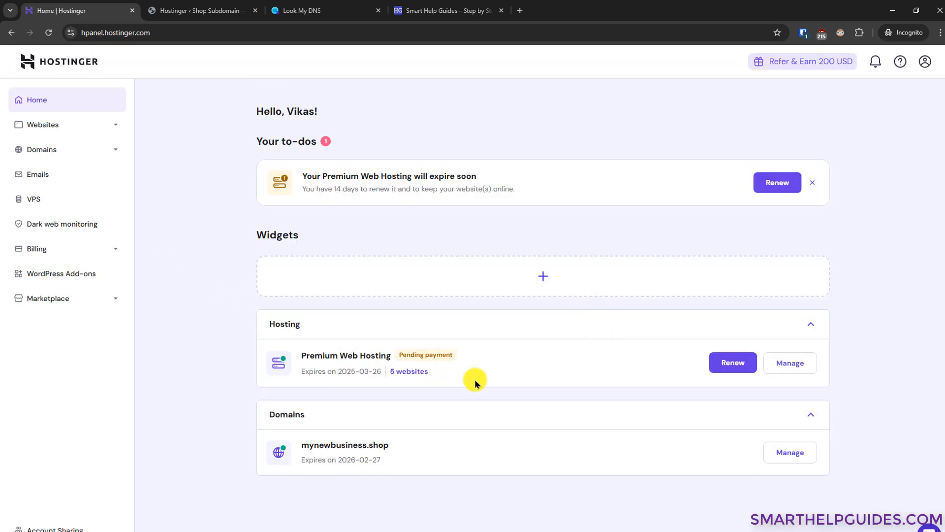
left_click(99, 129)
left_click(66, 150)
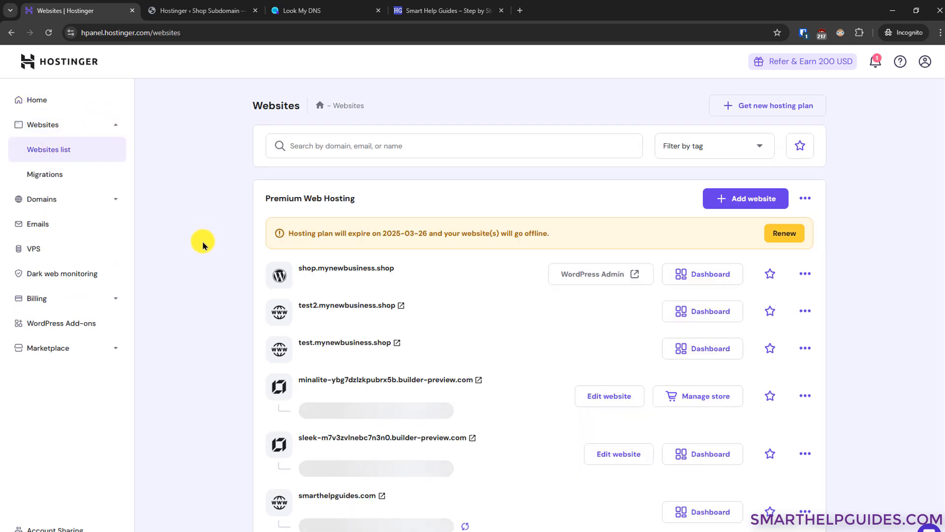
scroll(226, 251, "down", 1)
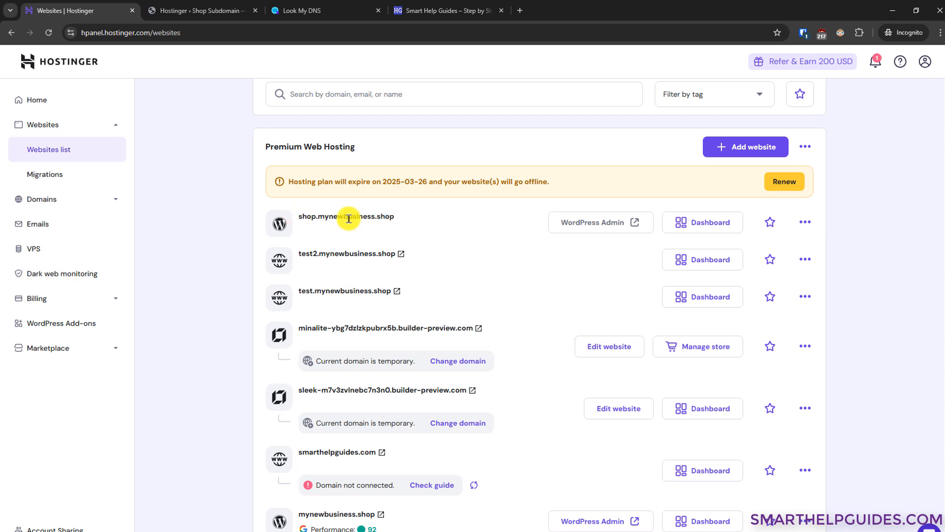
left_click(710, 223)
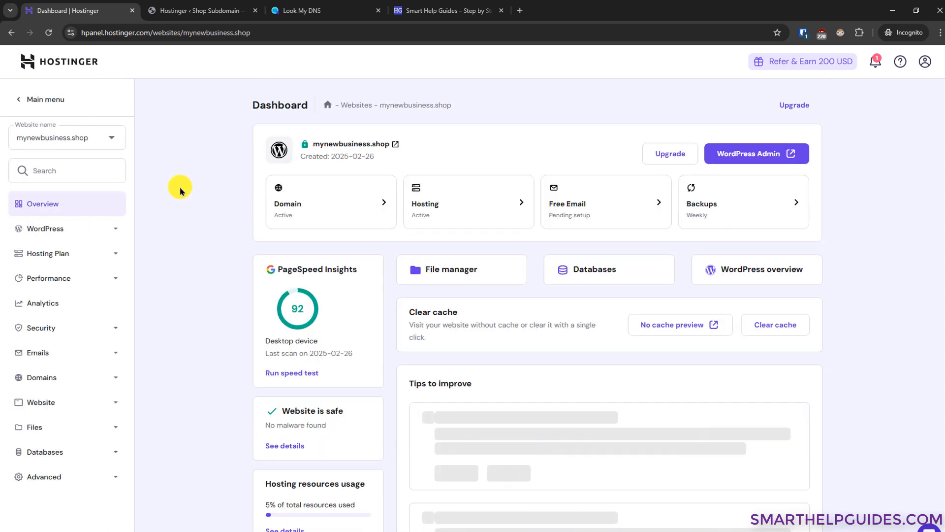
Check which sites the website selector offers, and display shop.mynewbusiness.shop in the WordPress overview.
left_click(61, 137)
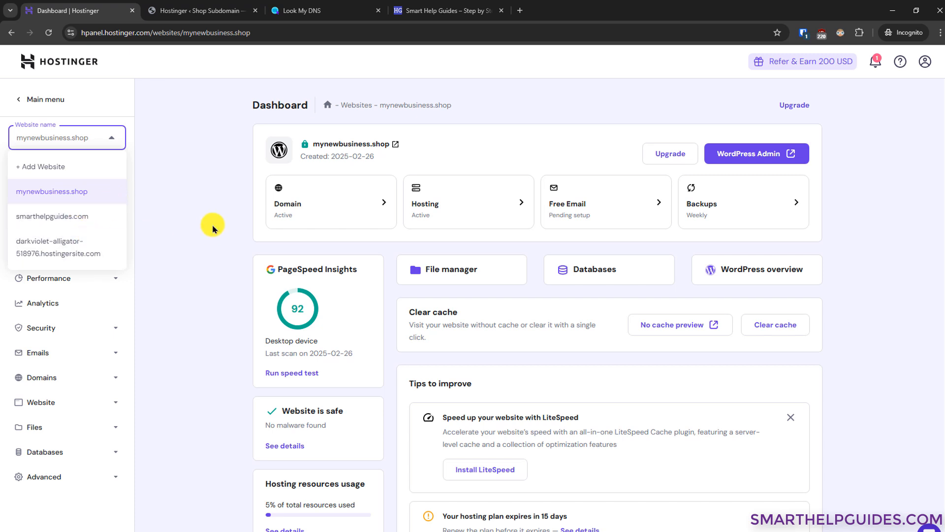
left_click(186, 226)
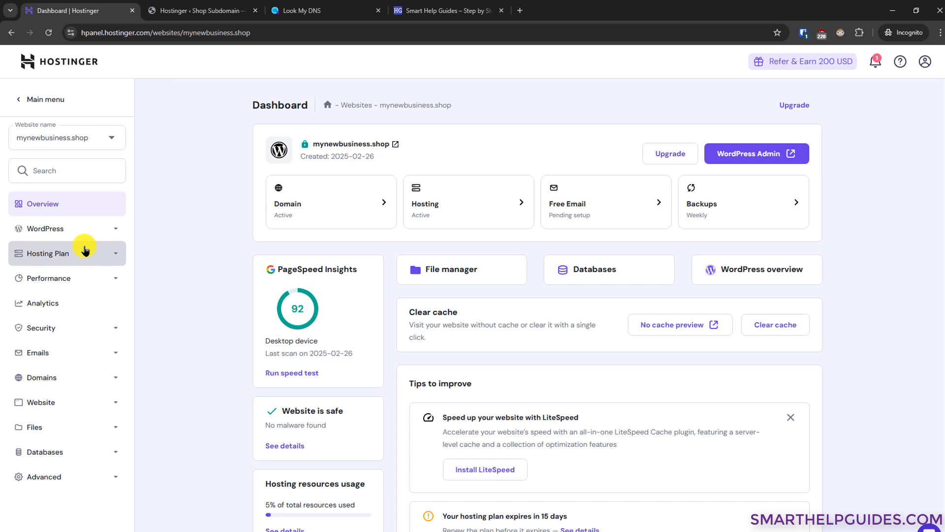
left_click(69, 231)
left_click(46, 253)
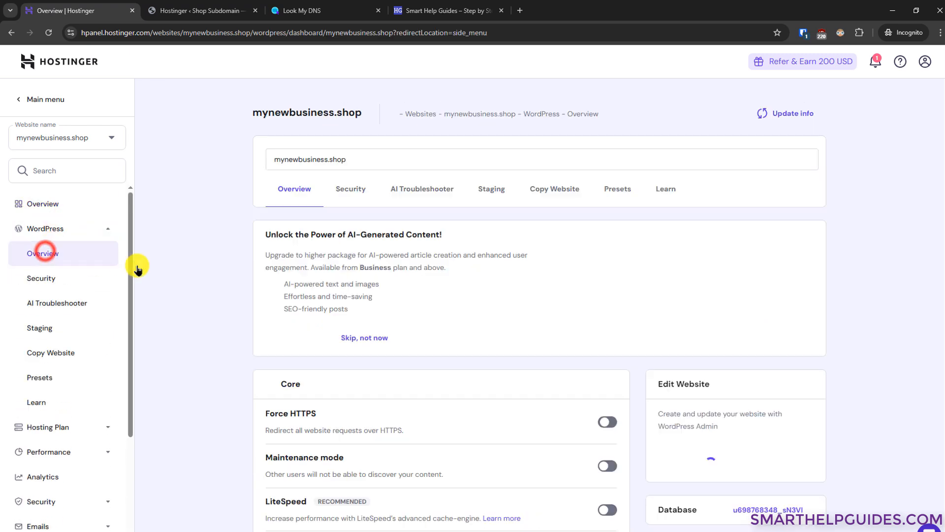
left_click(316, 156)
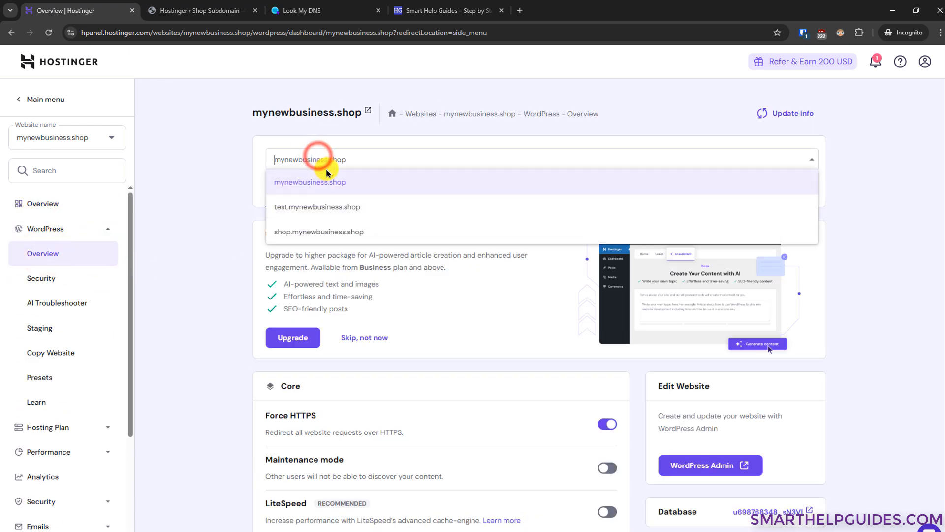
left_click(291, 233)
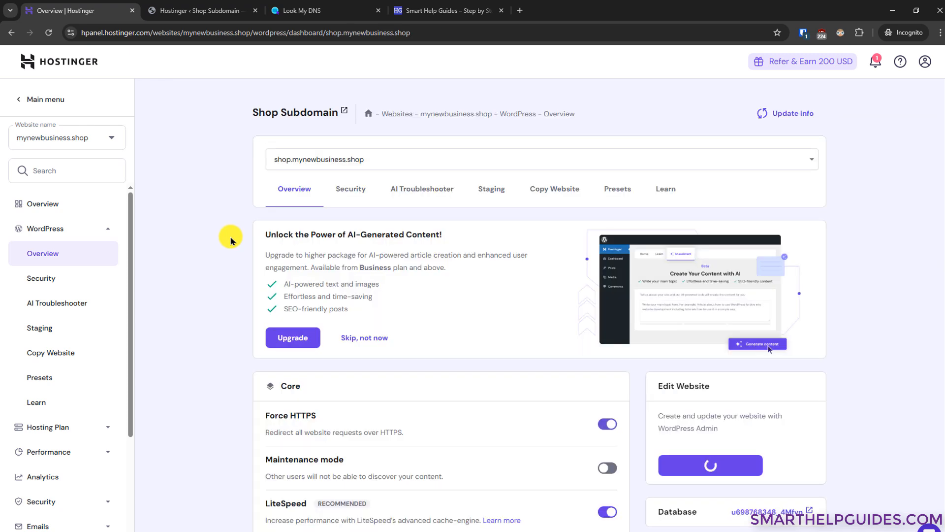
Open the File Manager for mynewbusiness.shop and go into the public_html folder.
scroll(228, 236, "down", 3)
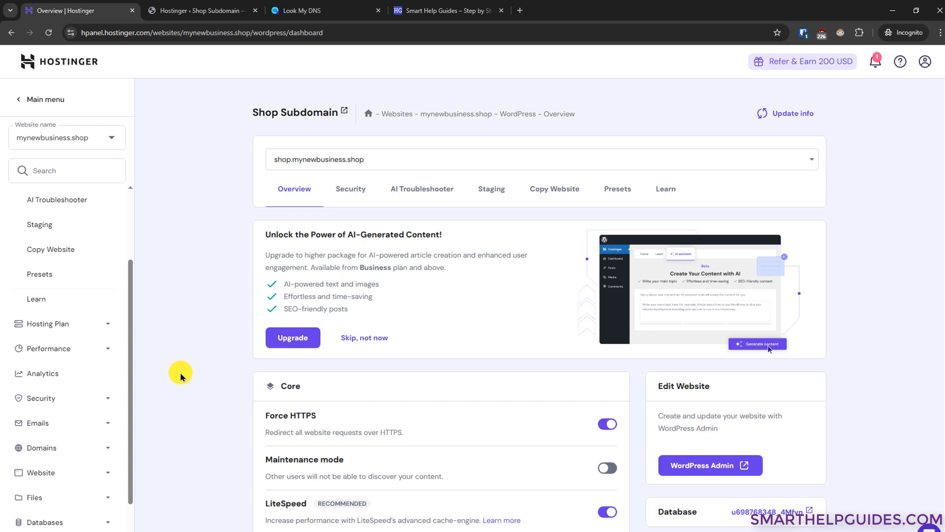
scroll(77, 360, "down", 2)
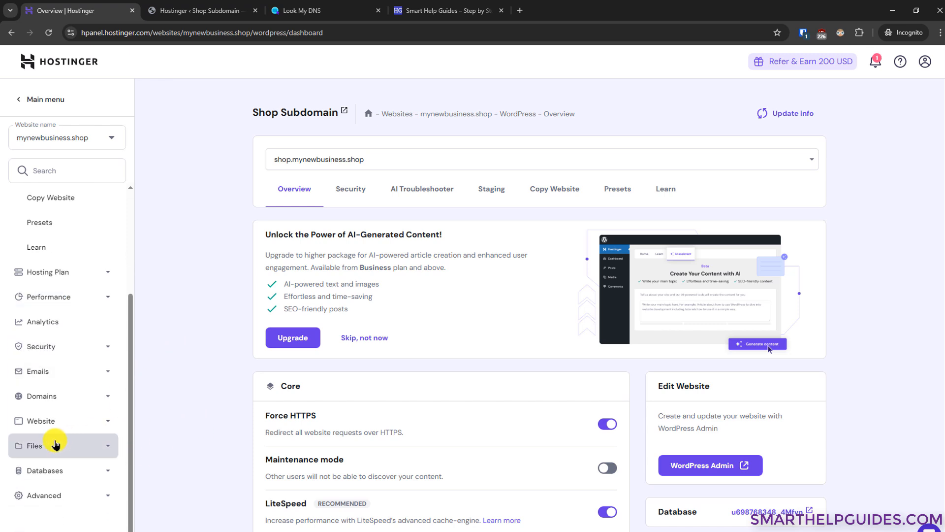
left_click(56, 444)
left_click(55, 388)
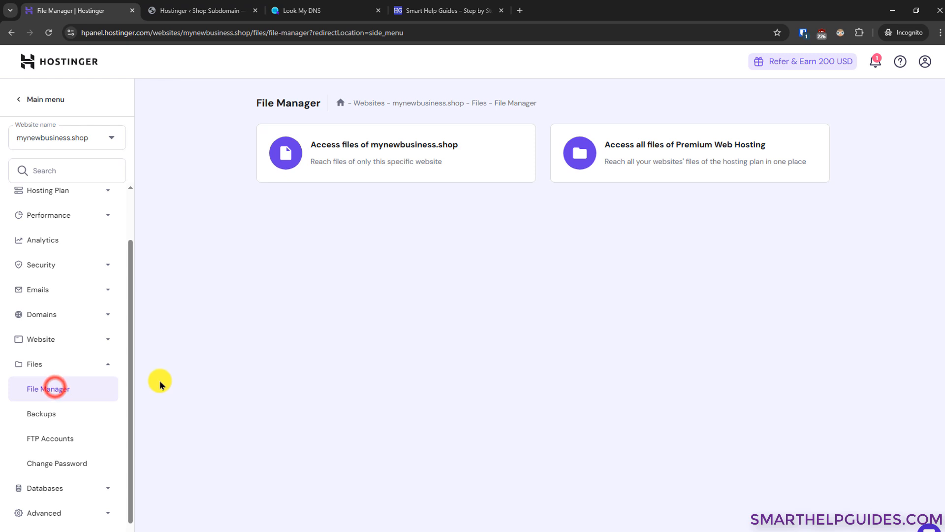
left_click(355, 152)
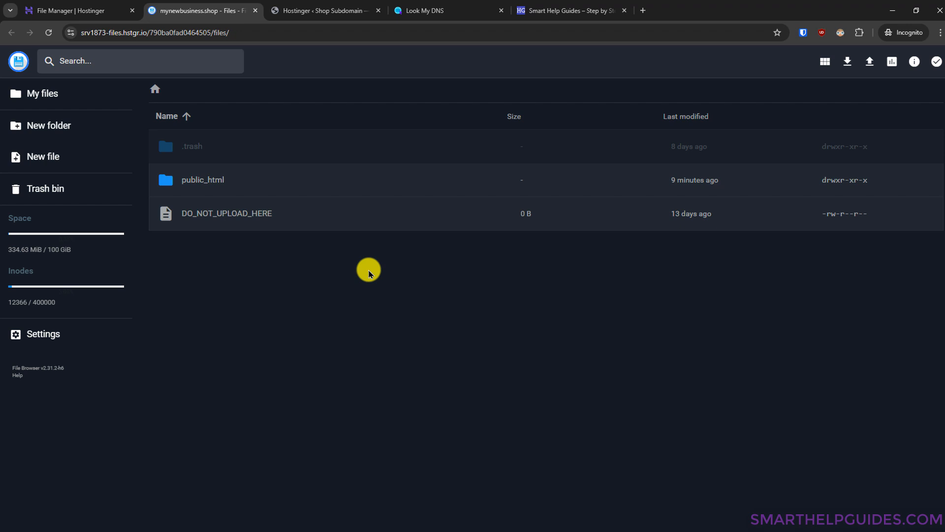
double_click(198, 182)
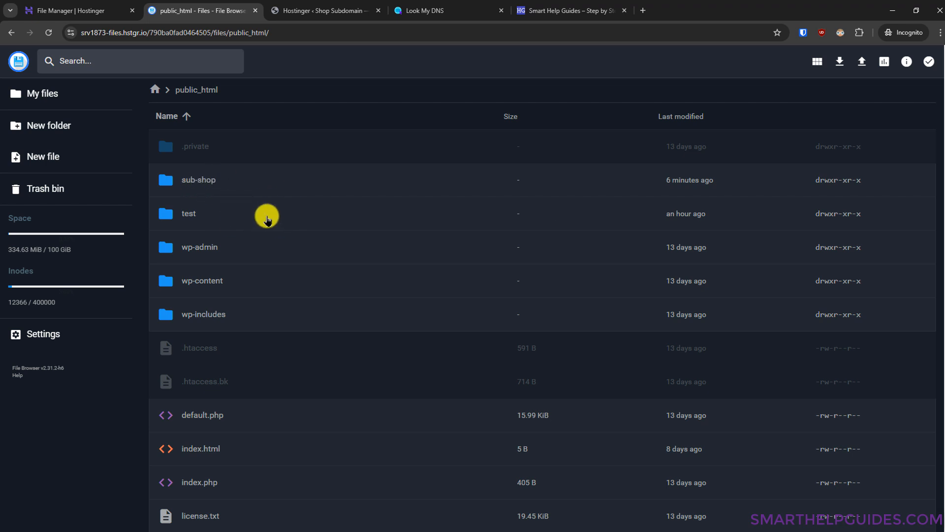
Open the sub-shop folder and examine the subdomain's WordPress files.
double_click(210, 179)
scroll(276, 238, "down", 8)
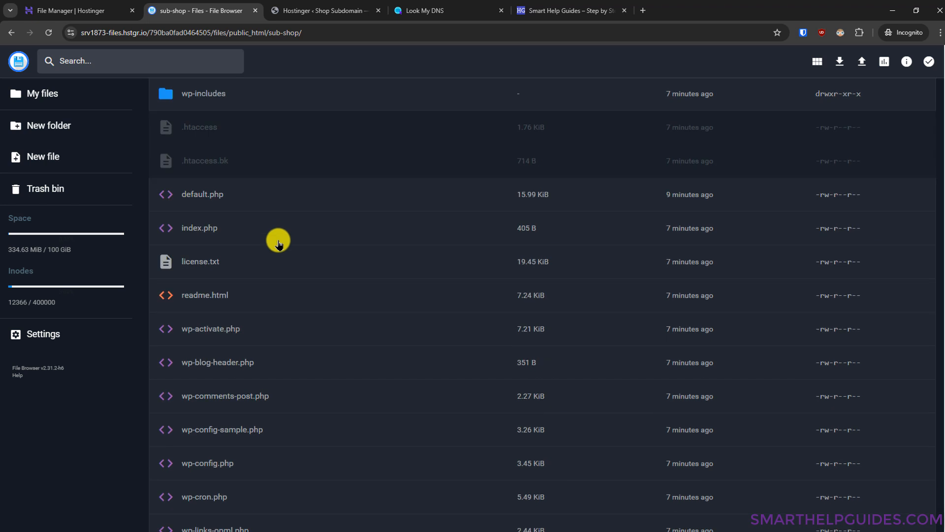
scroll(302, 379, "up", 10)
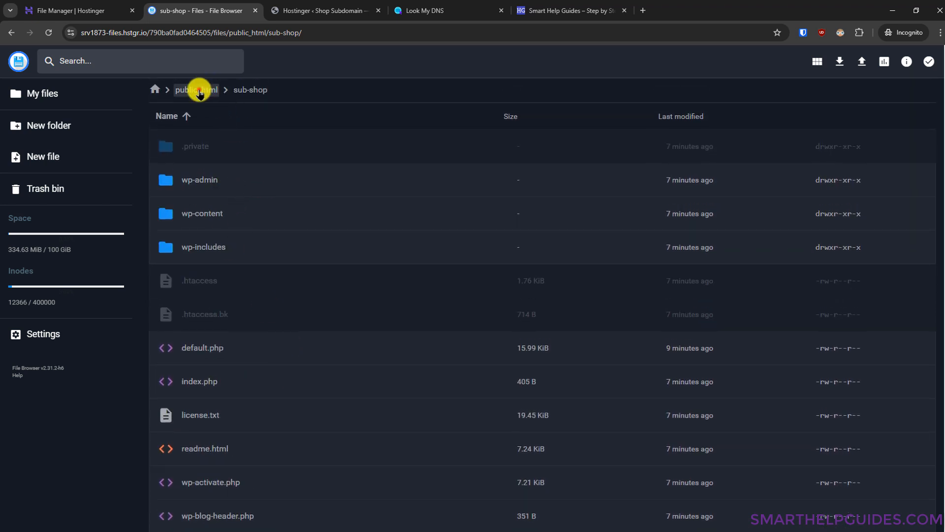
Return to the public_html folder and examine the main website's WordPress files.
left_click(199, 89)
scroll(305, 246, "down", 4)
scroll(304, 271, "down", 4)
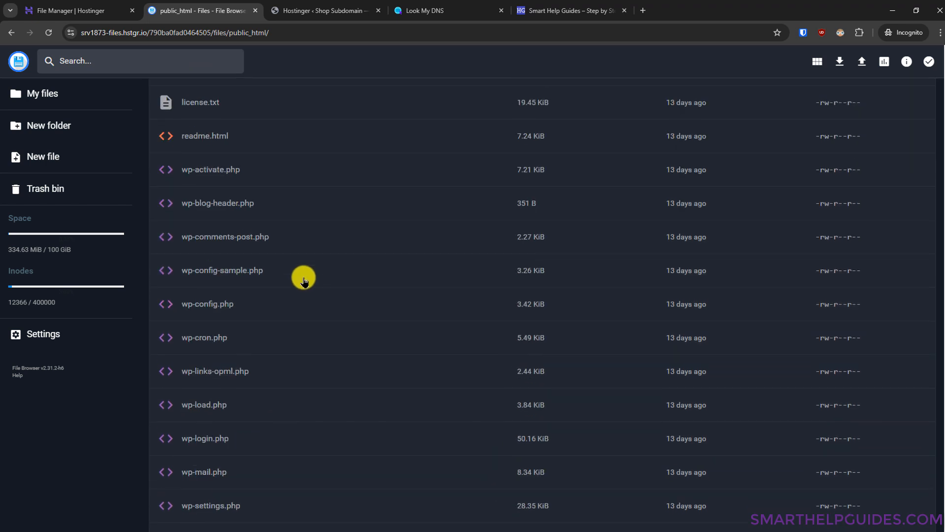
scroll(315, 404, "down", 2)
scroll(318, 411, "up", 10)
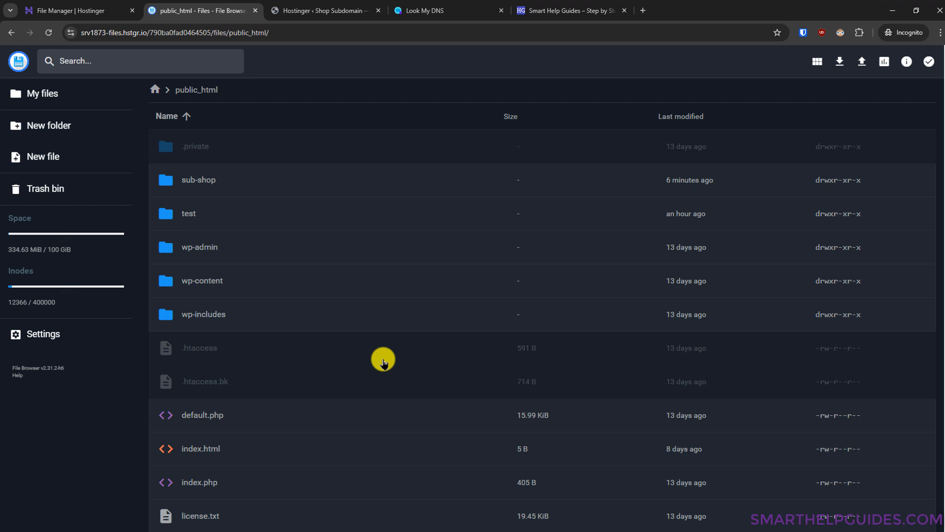
Switch back to Hostinger hPanel and open the Websites list from the main menu.
left_click(69, 10)
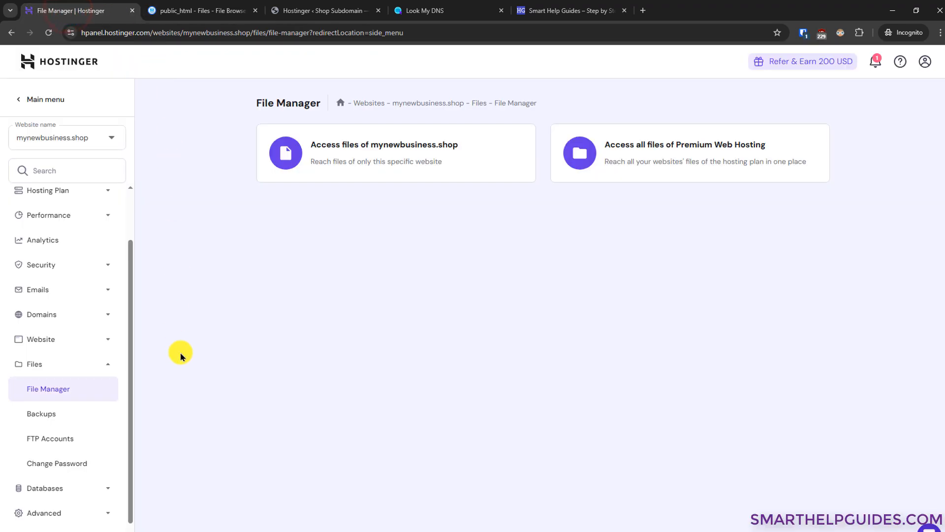
left_click(41, 102)
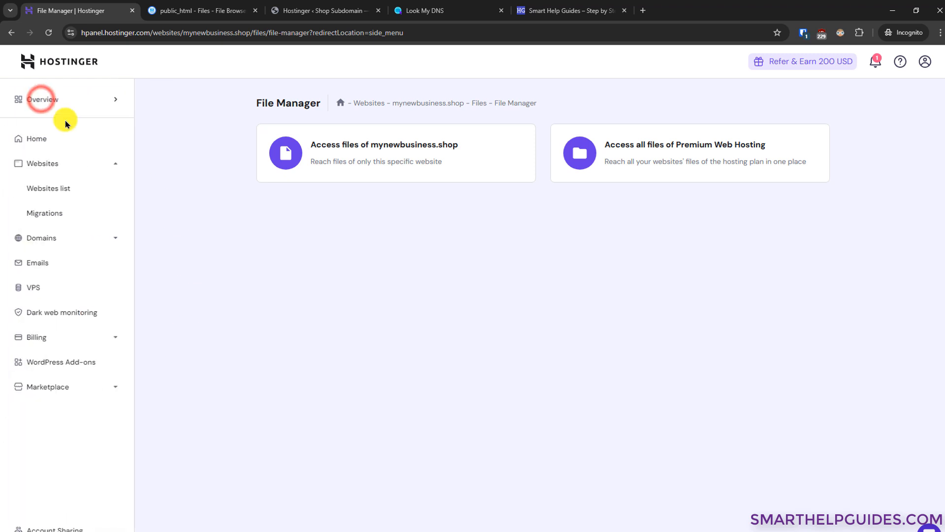
left_click(48, 185)
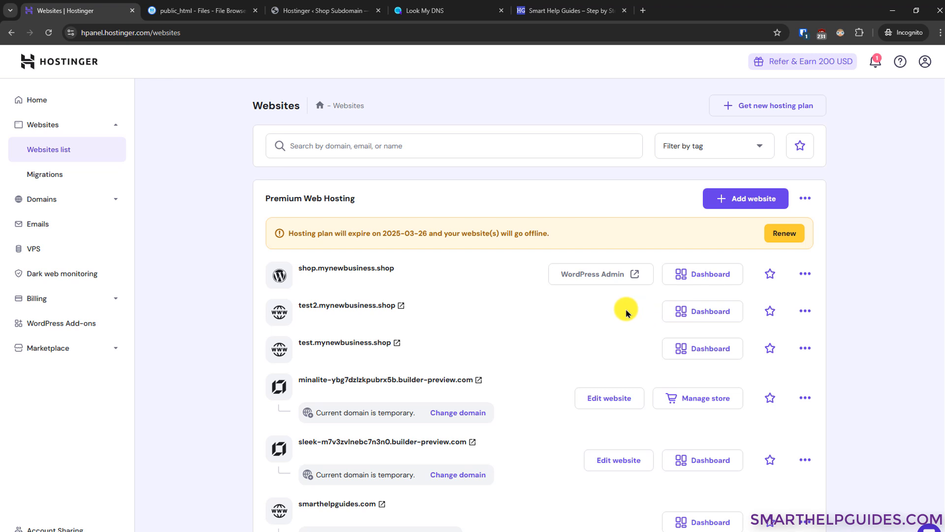
Open the dashboard of test2.mynewbusiness.shop and examine the websites available for switching, keeping test2.mynewbusiness.shop selected.
left_click(685, 310)
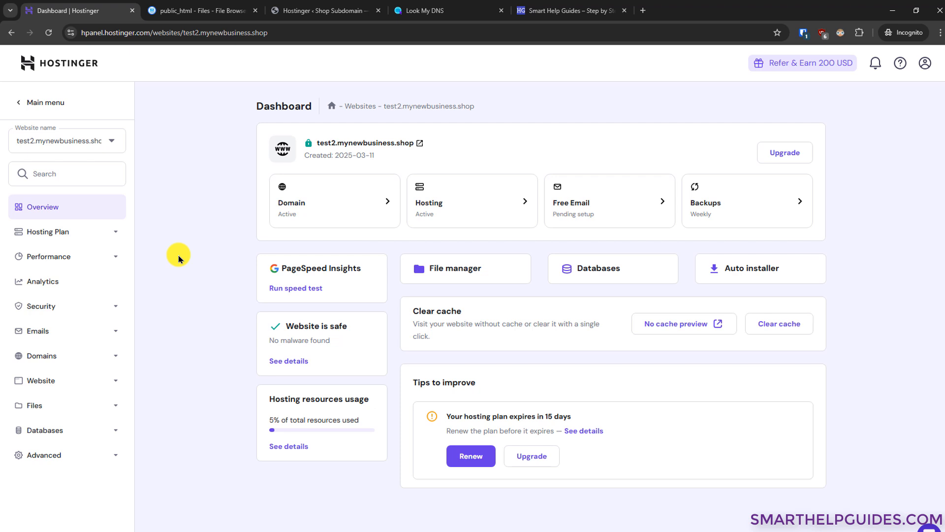
left_click(57, 141)
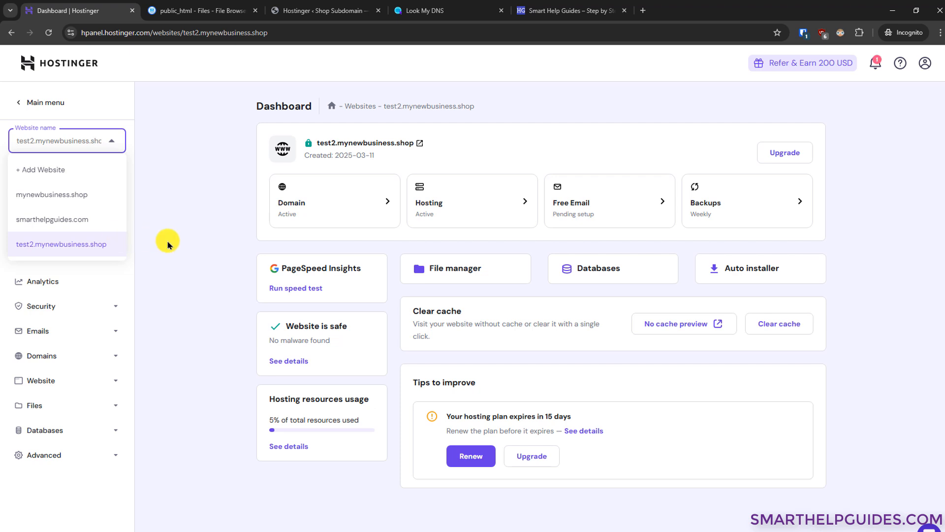
left_click(82, 242)
left_click(93, 141)
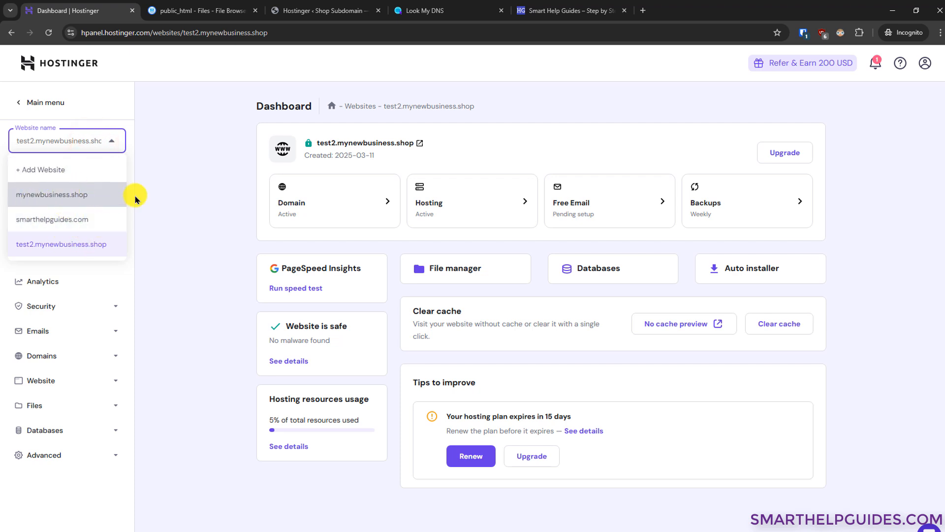
left_click(81, 242)
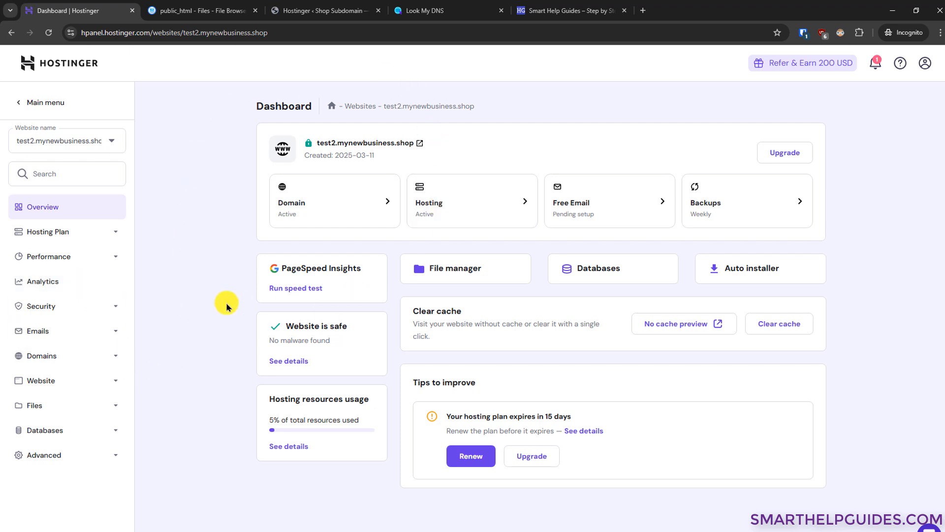
Open the File Manager for only the test2.mynewbusiness.shop files and go into its public_html folder.
left_click(62, 404)
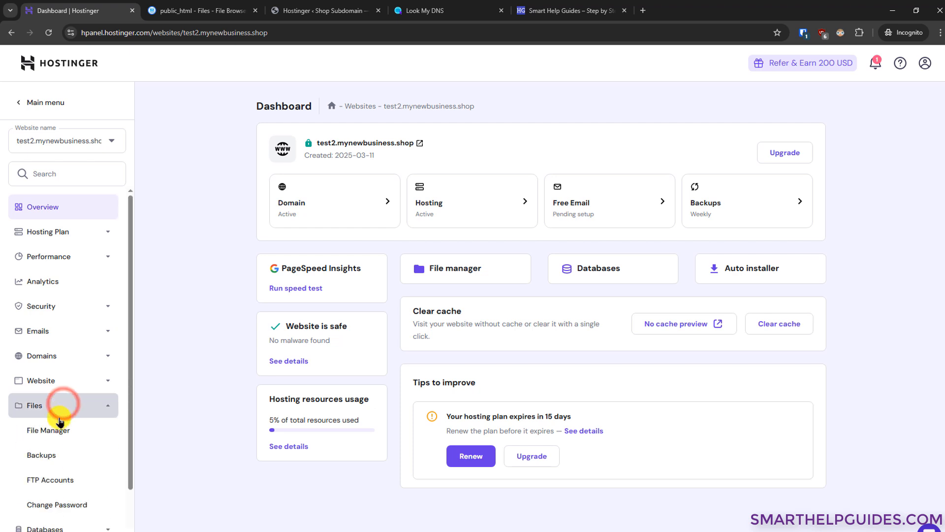
left_click(49, 430)
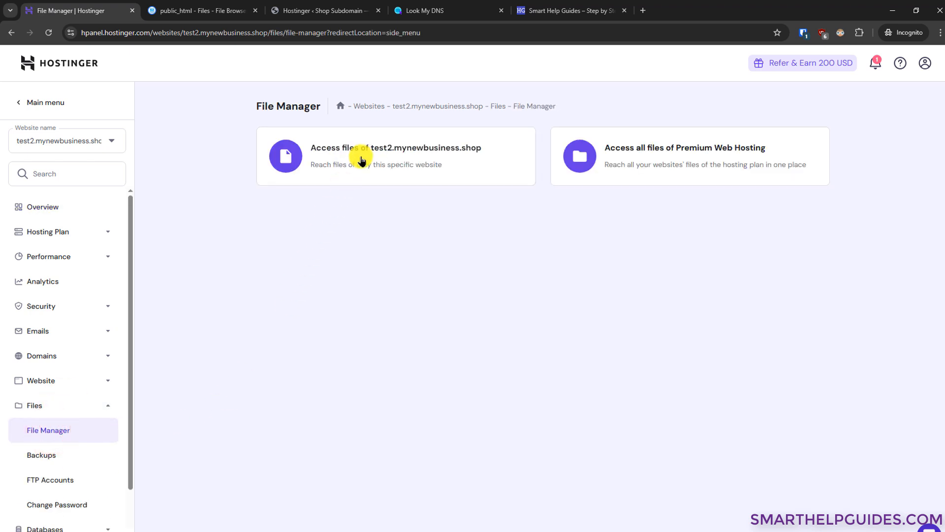
left_click(361, 158)
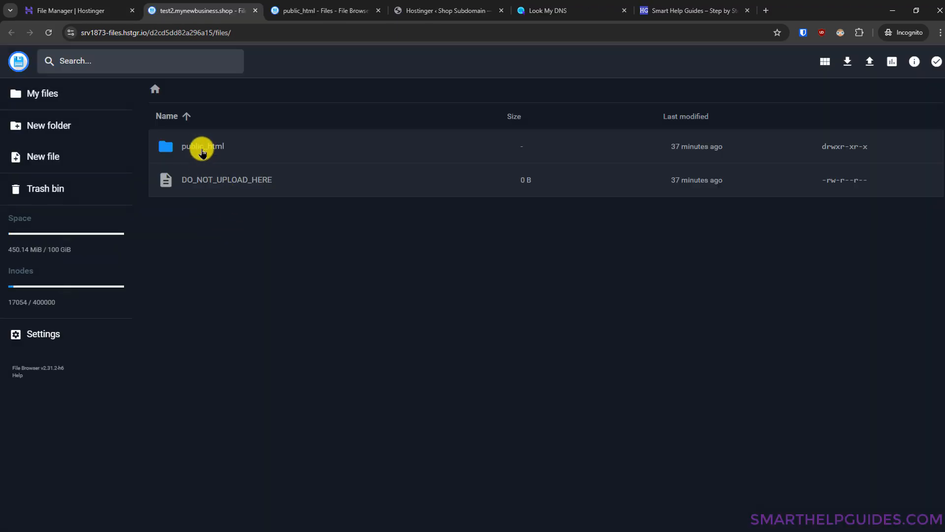
left_click(201, 151)
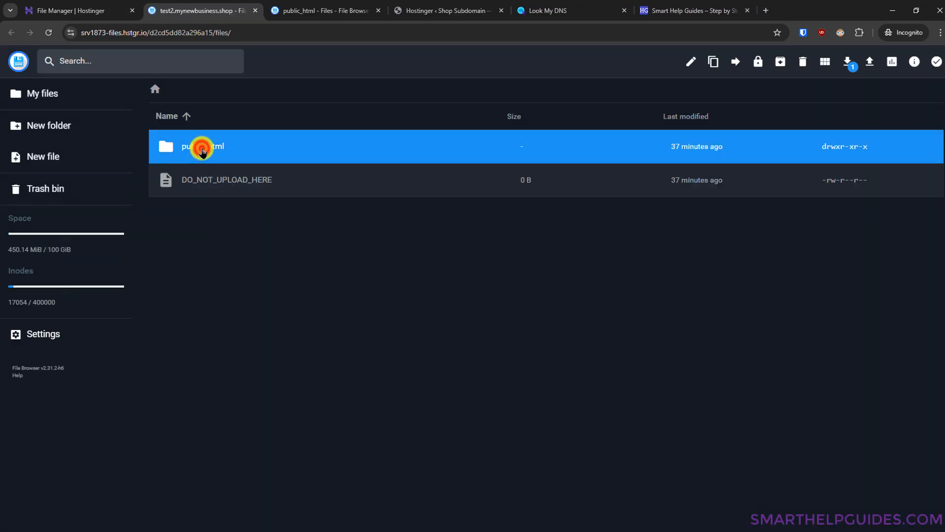
double_click(202, 150)
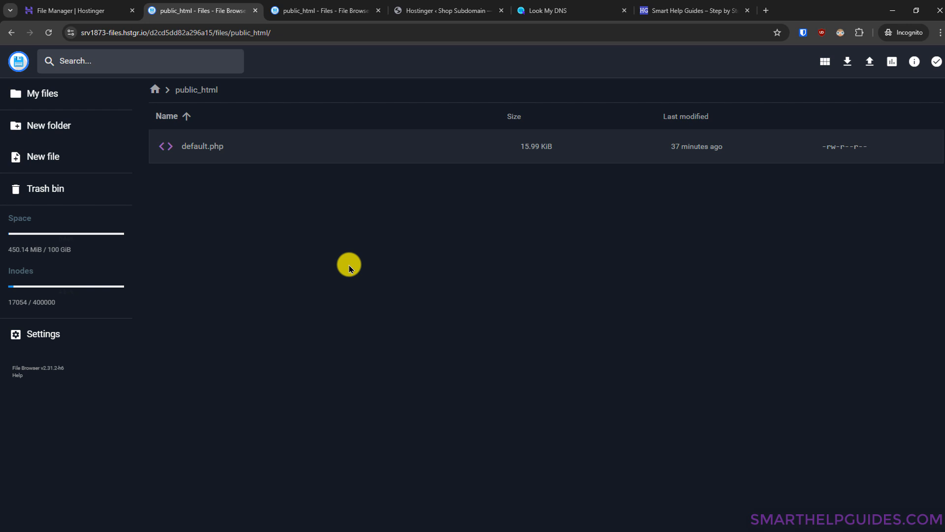
Return to the root folder of test2.mynewbusiness.shop, then switch to the other open file browser showing the main website's public_html folder.
left_click(199, 86)
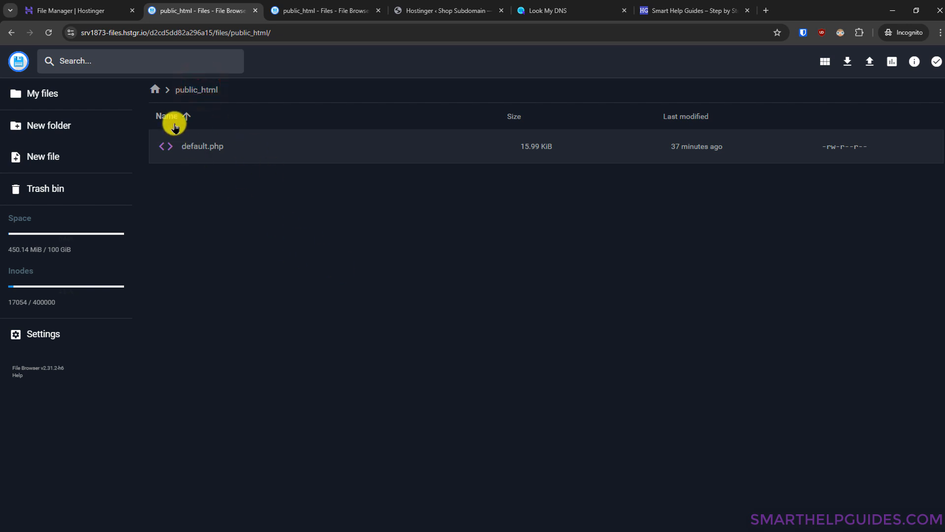
left_click(156, 89)
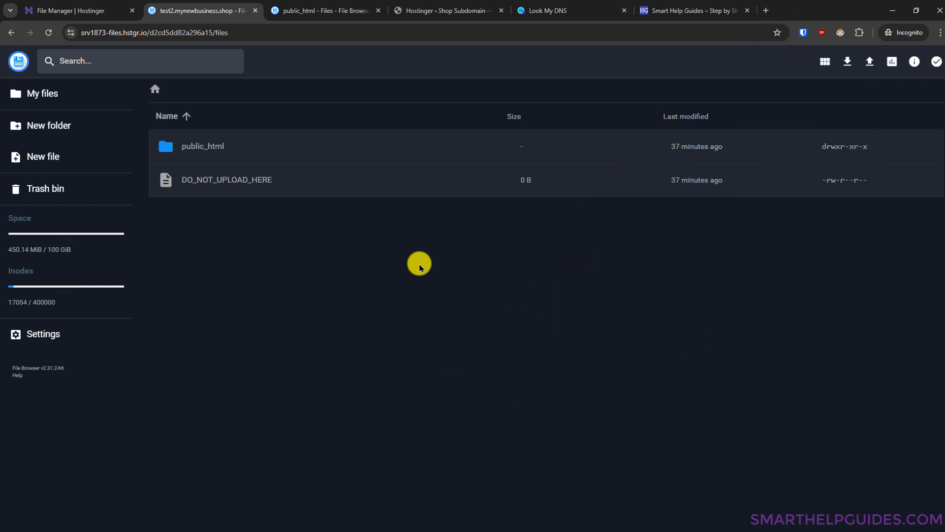
left_click(294, 8)
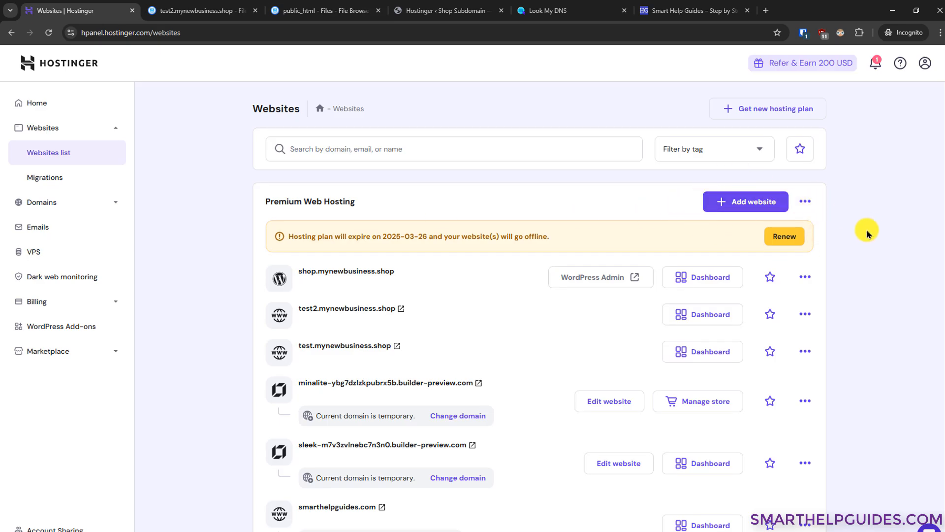
From the Websites list, open the dashboard of mynewbusiness.shop and show its website management options.
scroll(854, 252, "down", 1)
scroll(854, 252, "down", 1)
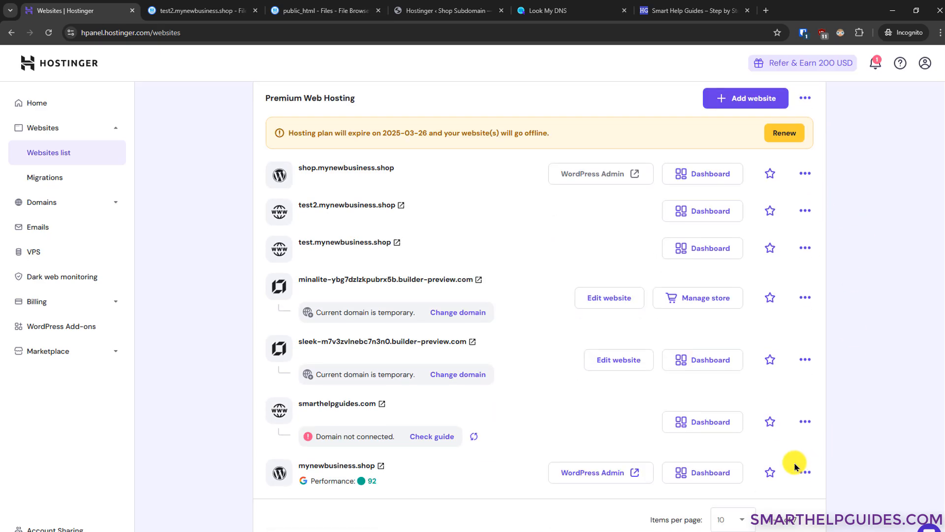
left_click(711, 473)
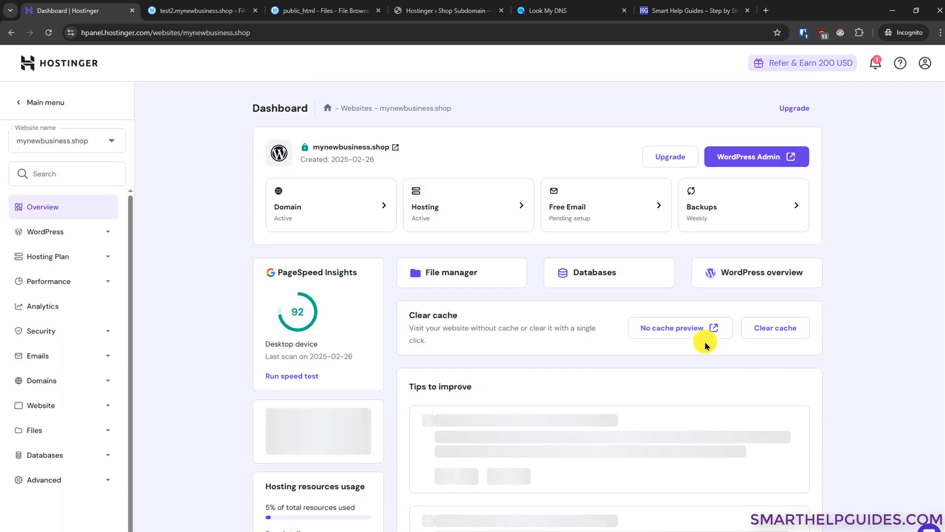
left_click(64, 400)
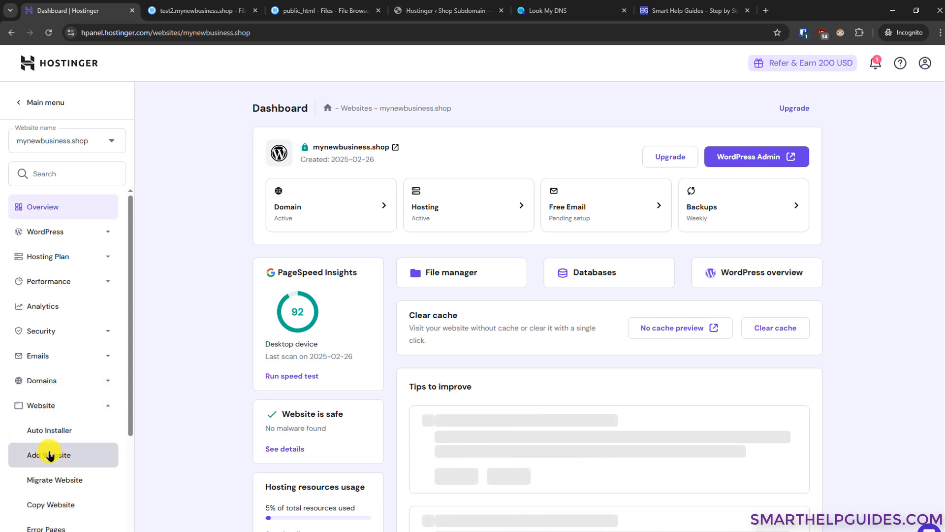